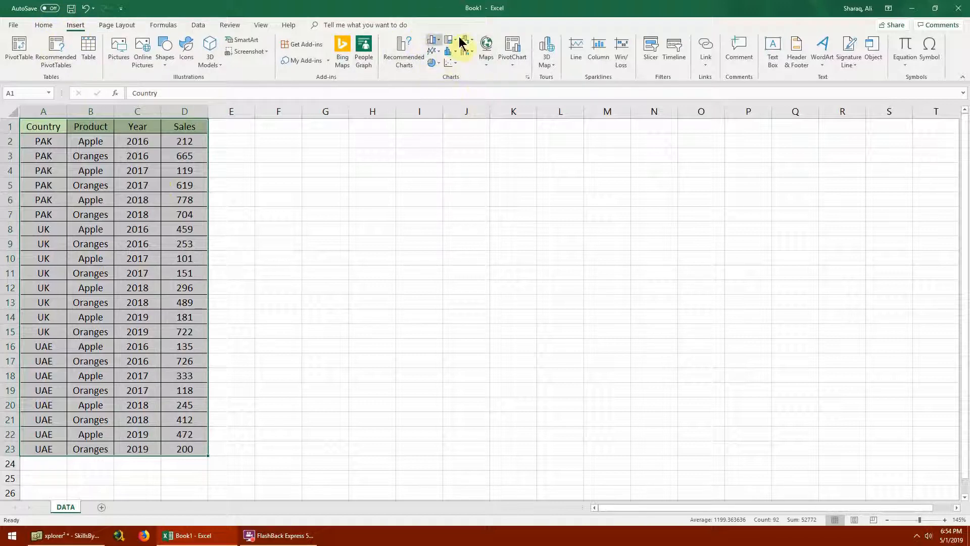
- Insert a PivotChart based on the data range A1:D23, placing it on the existing DATA worksheet at cell F1
left_click(515, 64)
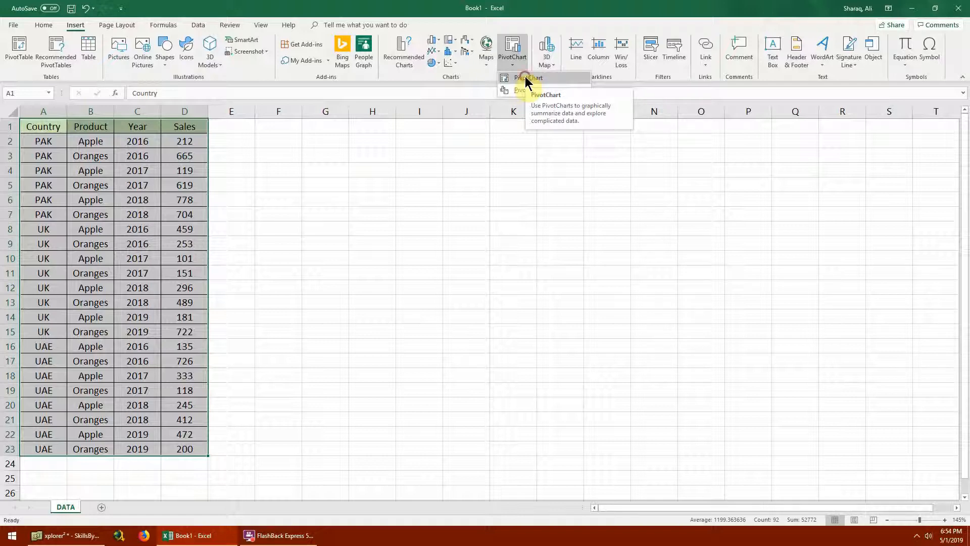
left_click(526, 80)
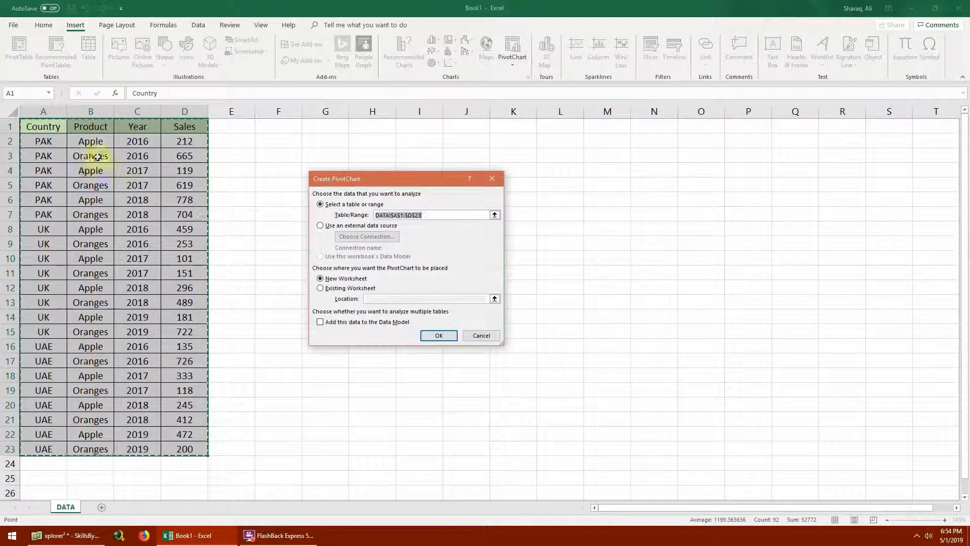
left_click(352, 292)
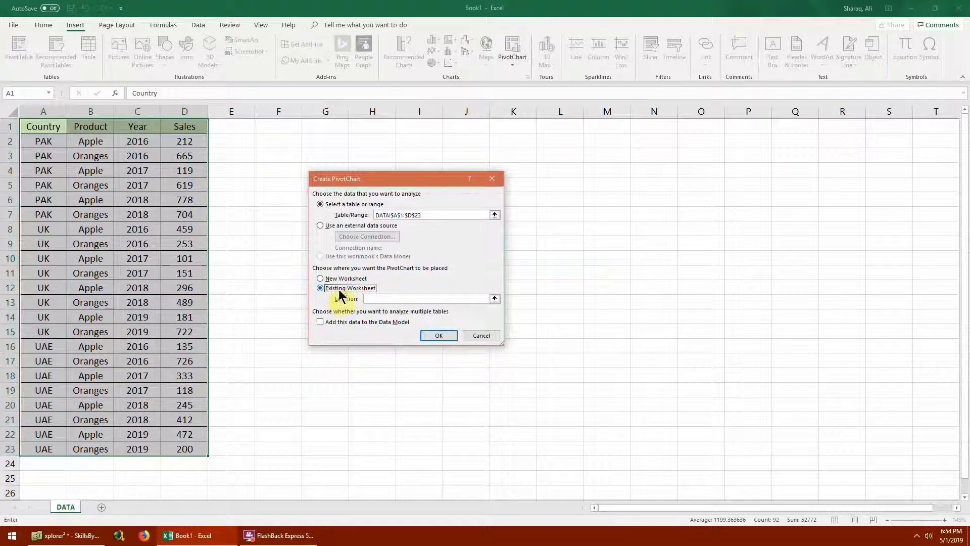
left_click(494, 299)
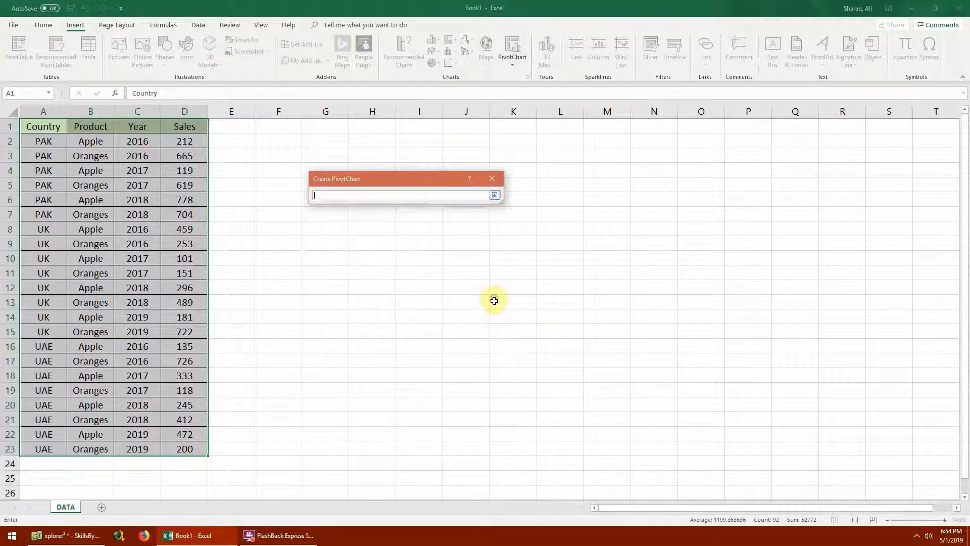
left_click(286, 126)
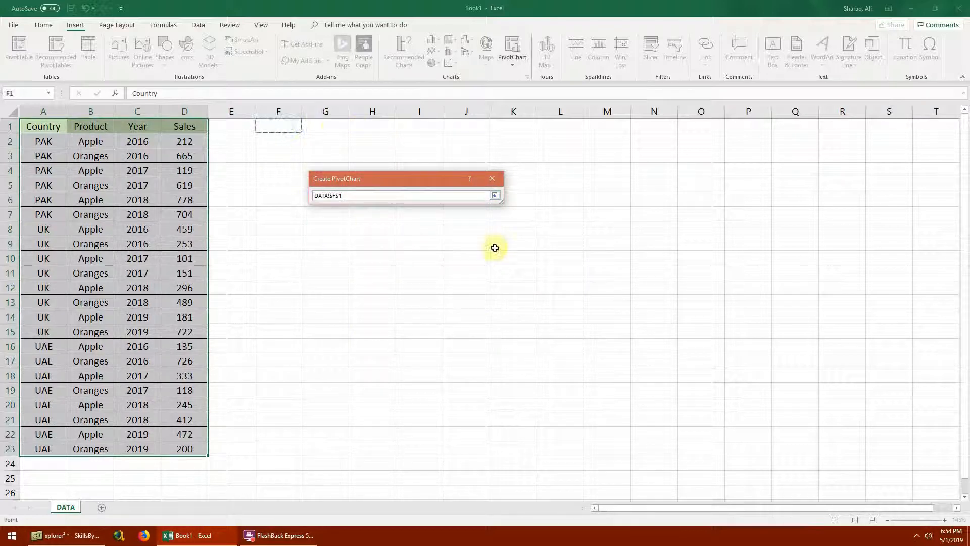
left_click(494, 196)
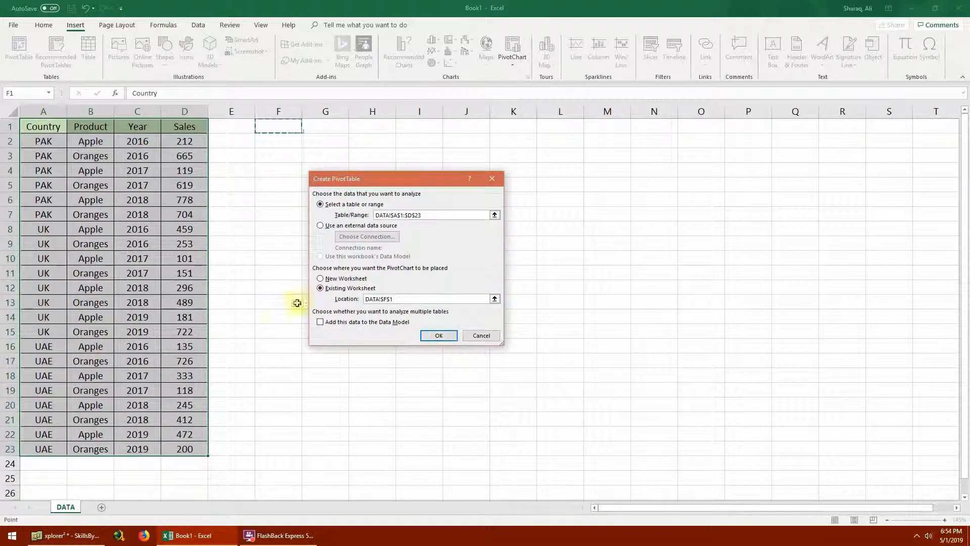
left_click(438, 336)
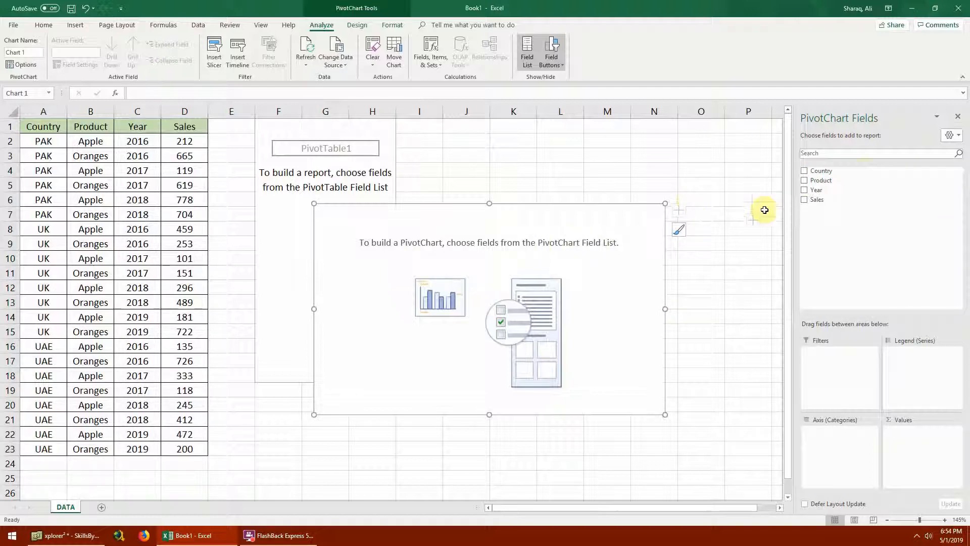
- Use Country as the chart's axis field and Sales as its values, and fit the smaller chart into columns J to M beside the pivot table
left_click_drag(829, 173, 828, 462)
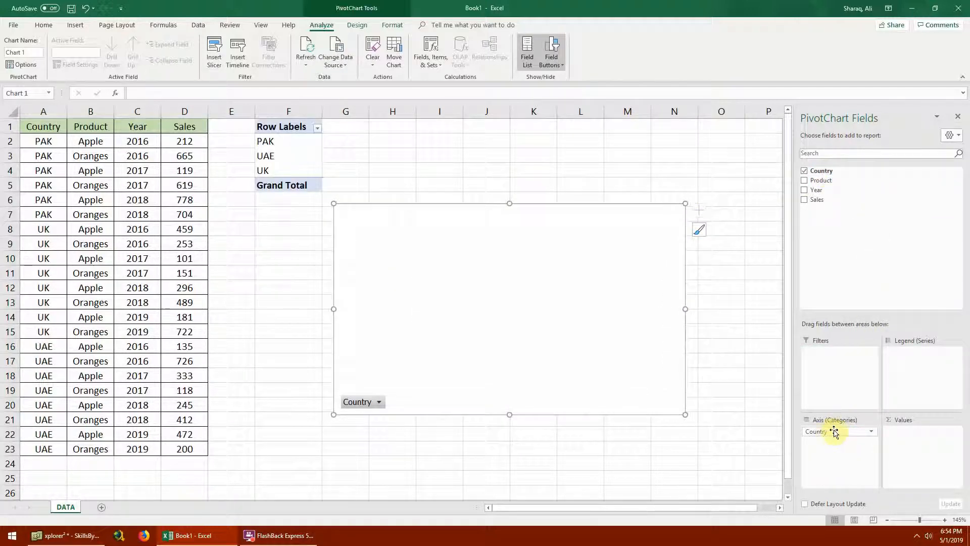
left_click_drag(817, 199, 920, 449)
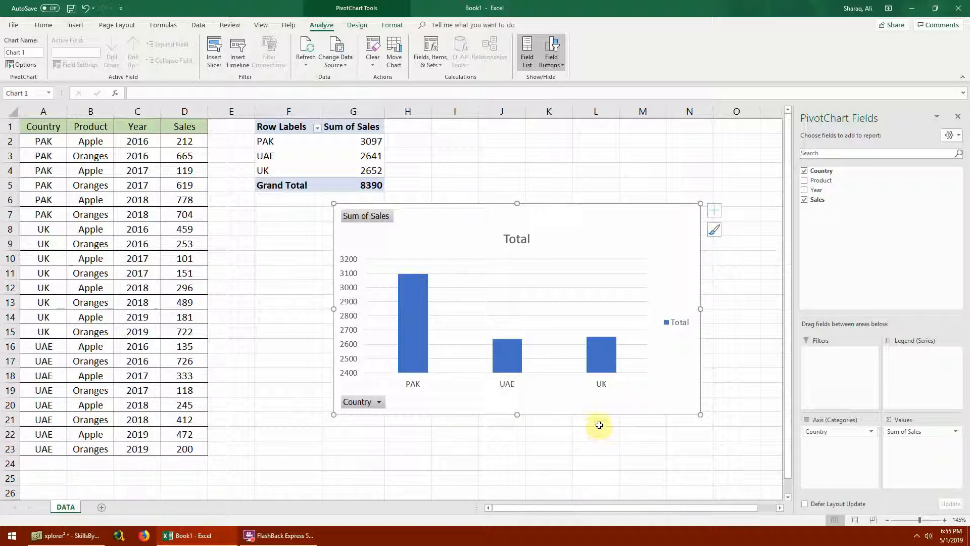
left_click_drag(700, 413, 520, 319)
left_click_drag(465, 226, 624, 150)
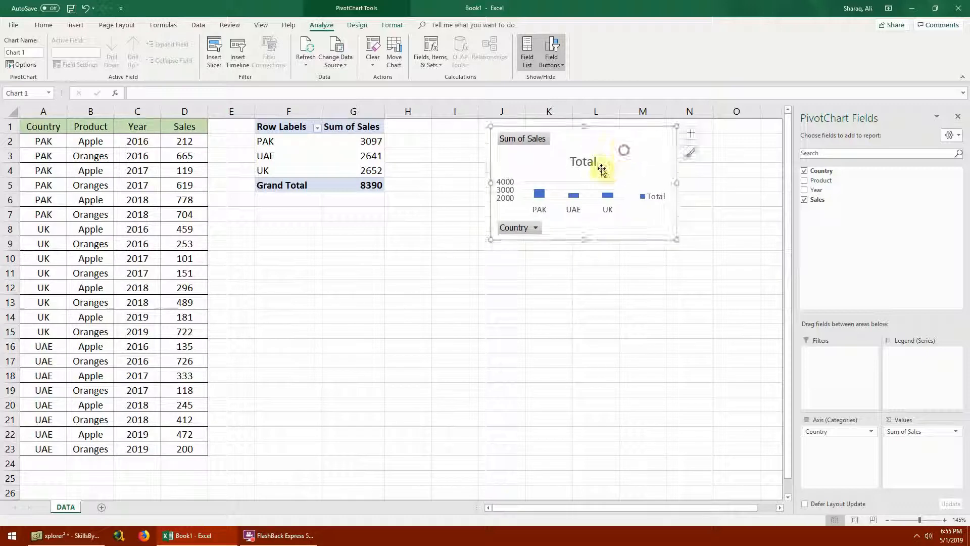
left_click(434, 244)
- Insert a second PivotChart from the data range A1:D23, placing it on the existing DATA worksheet at cell F9
left_click_drag(30, 128, 182, 448)
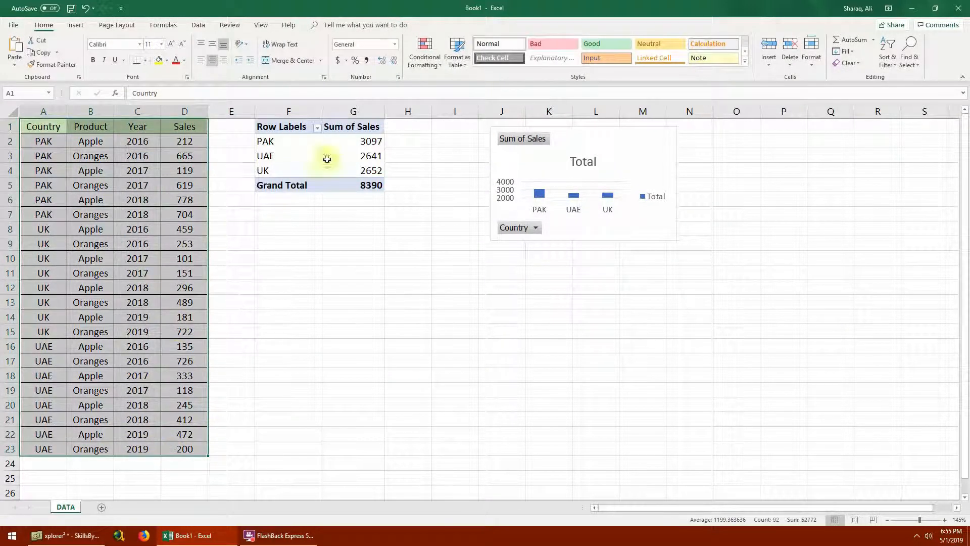
left_click(75, 27)
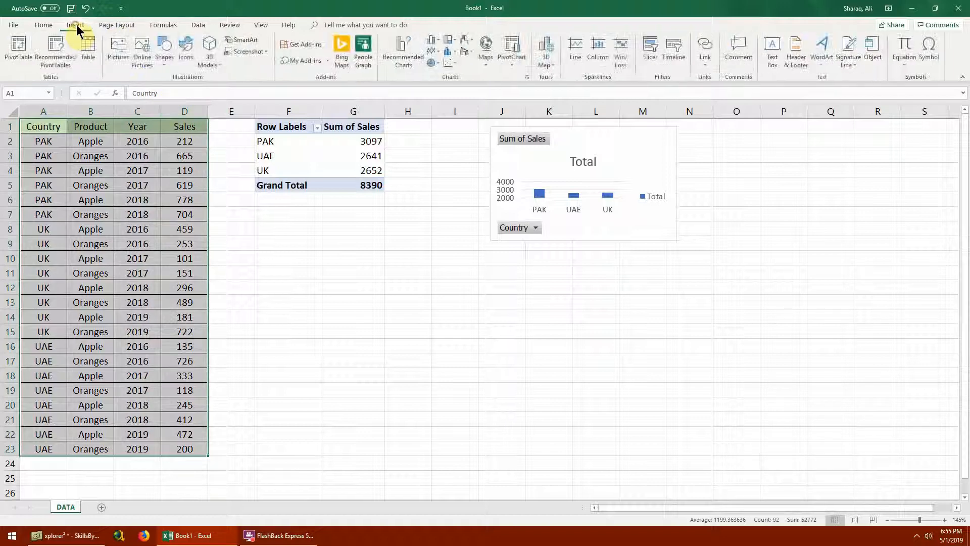
left_click(512, 64)
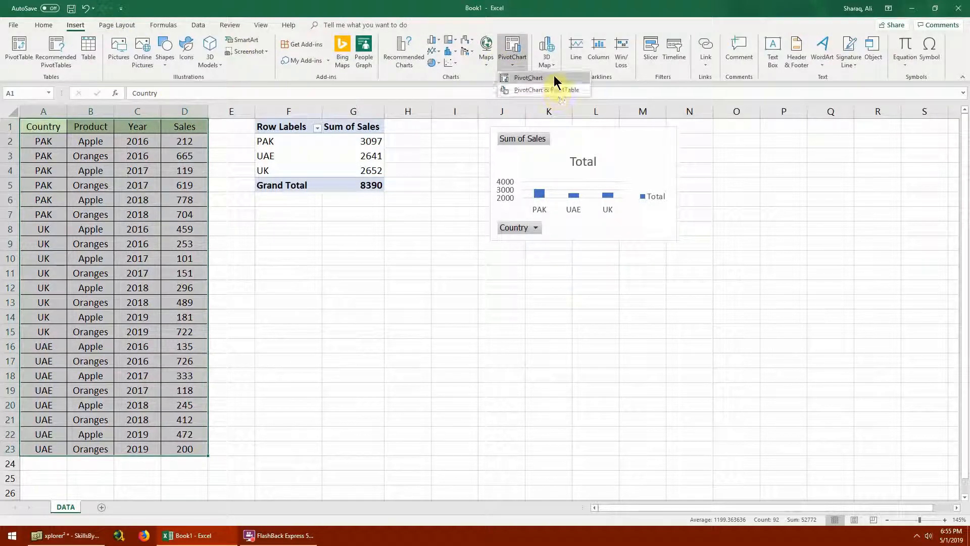
left_click(554, 76)
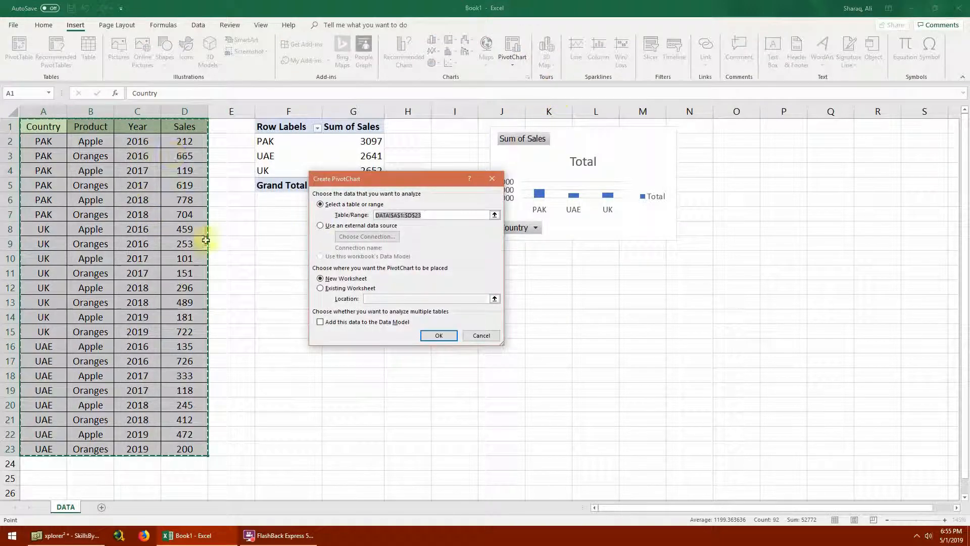
left_click(340, 288)
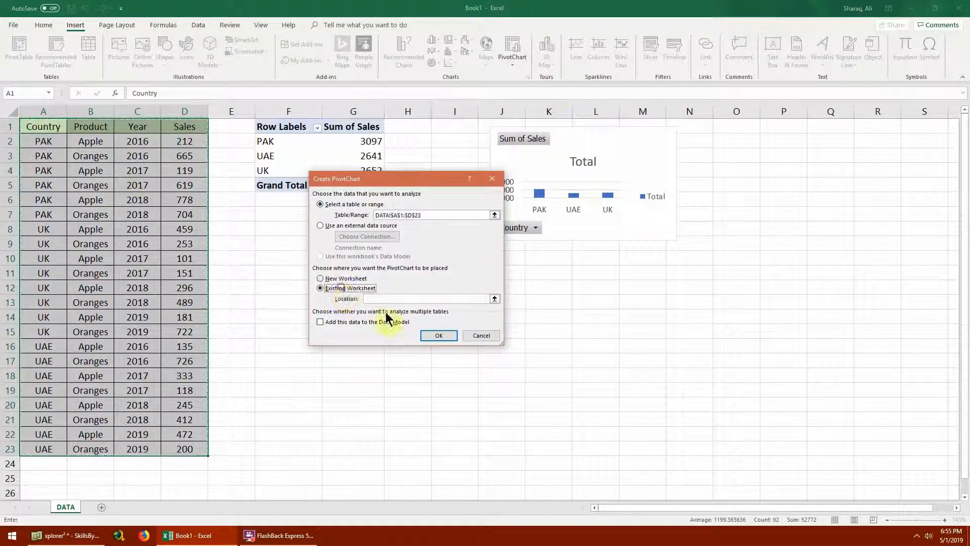
left_click(495, 299)
left_click(285, 242)
left_click(494, 195)
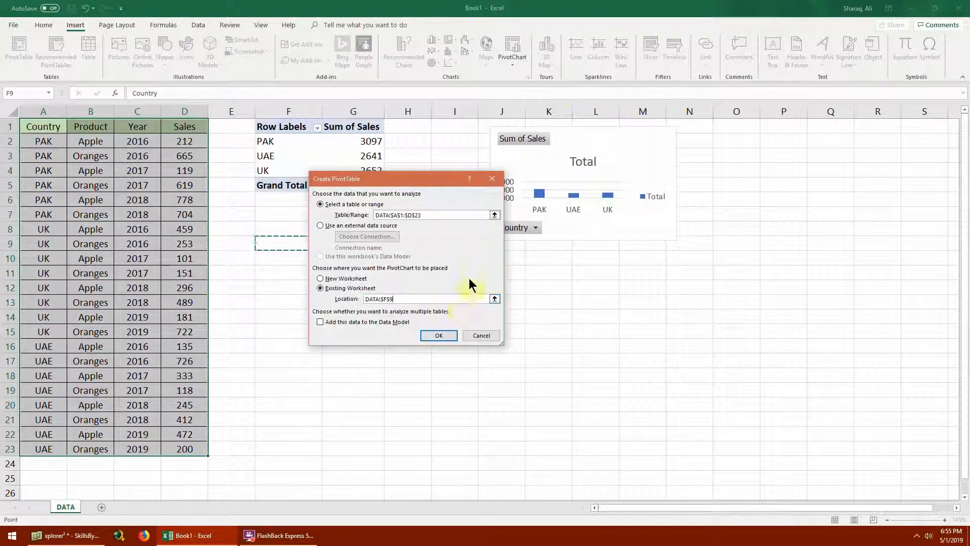
left_click(438, 336)
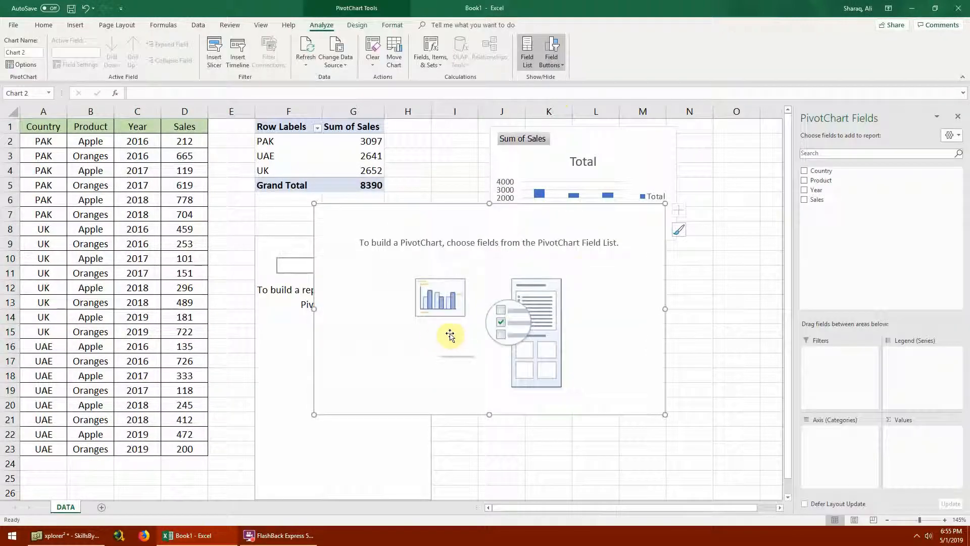
- Use Product as the second chart's axis field and Sales as its values, and change its chart type to Pie
left_click_drag(829, 181, 831, 455)
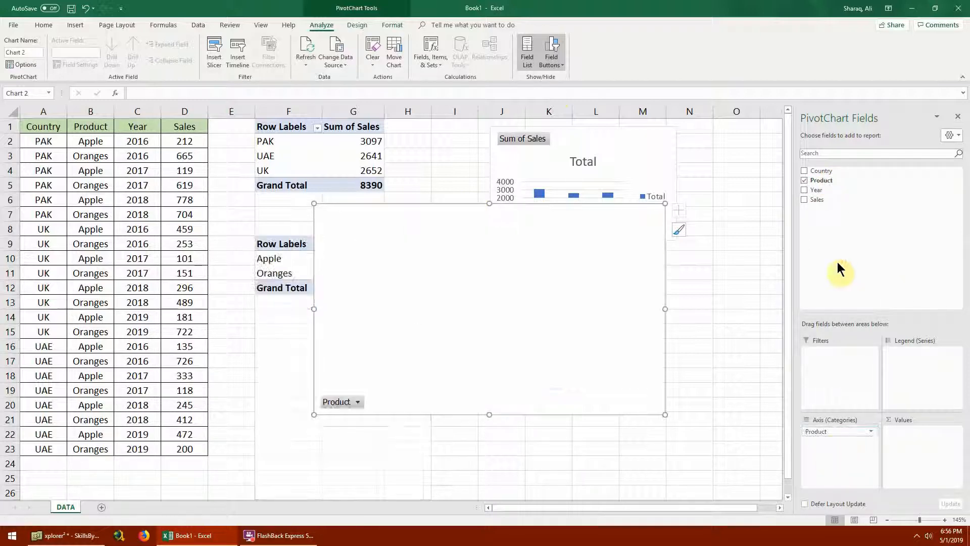
left_click_drag(817, 201, 899, 433)
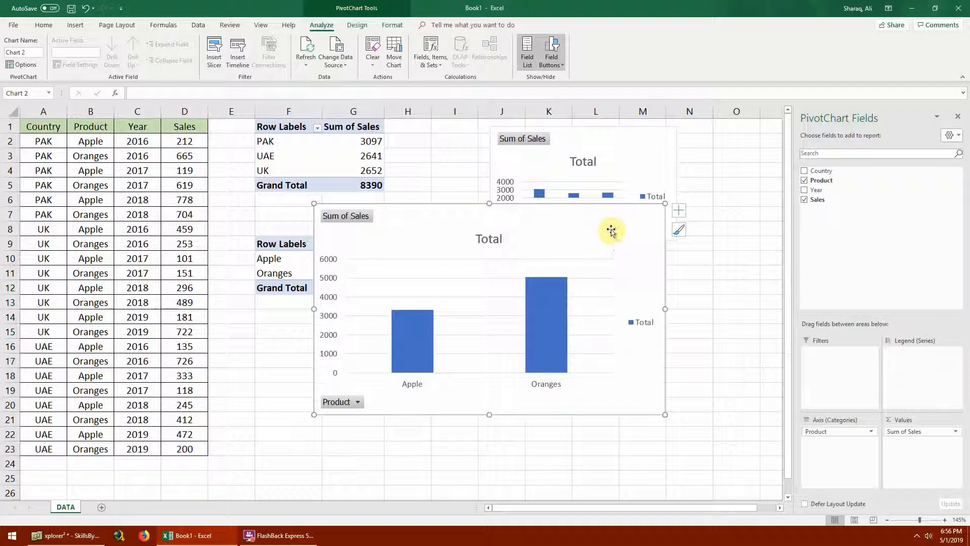
left_click(358, 26)
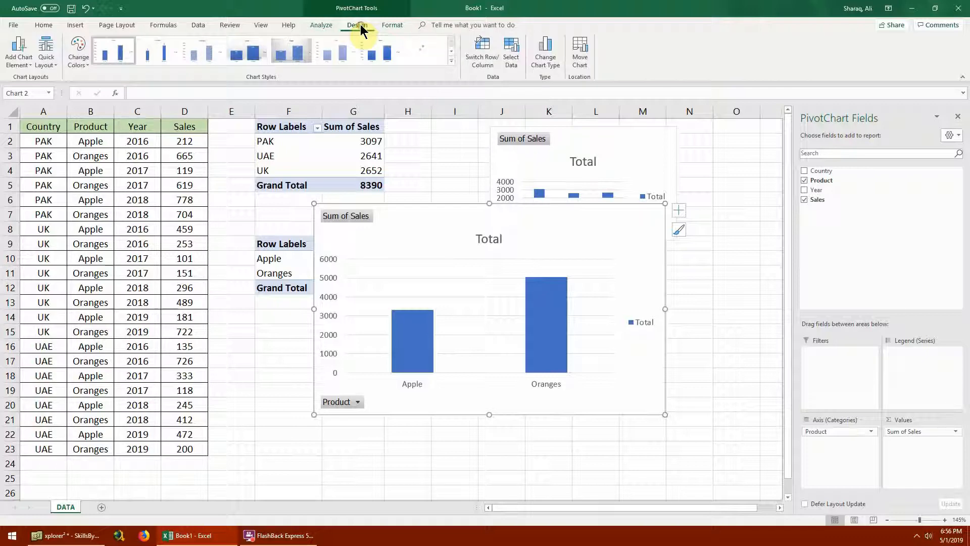
left_click(548, 60)
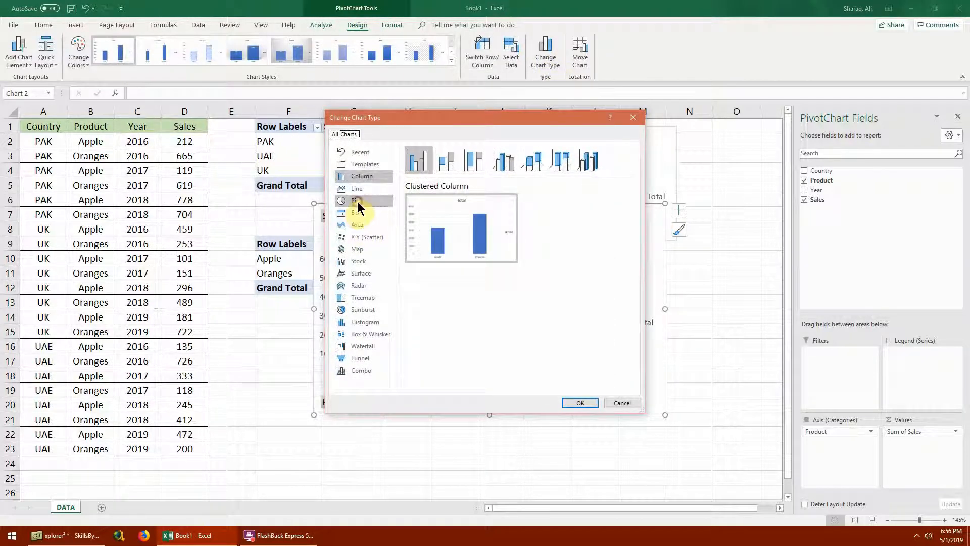
left_click(361, 202)
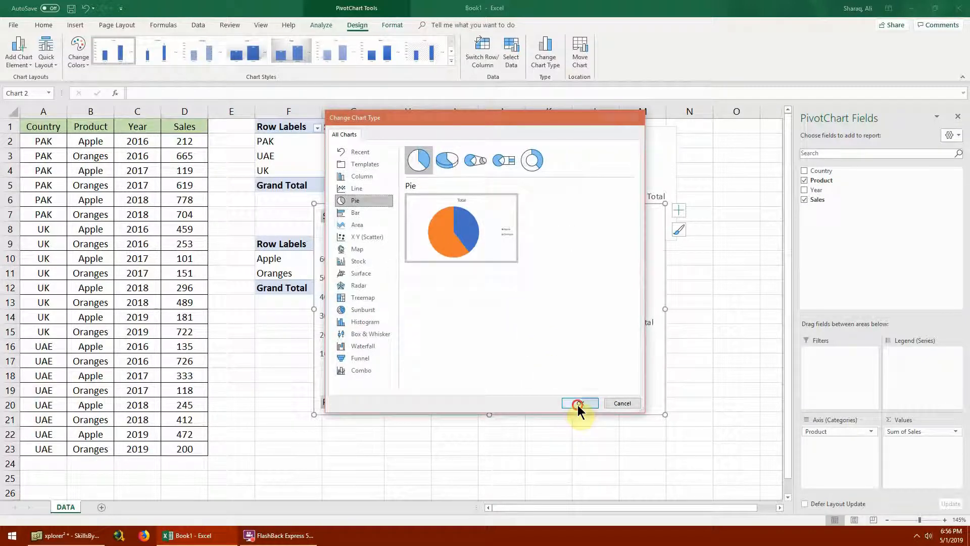
left_click(578, 403)
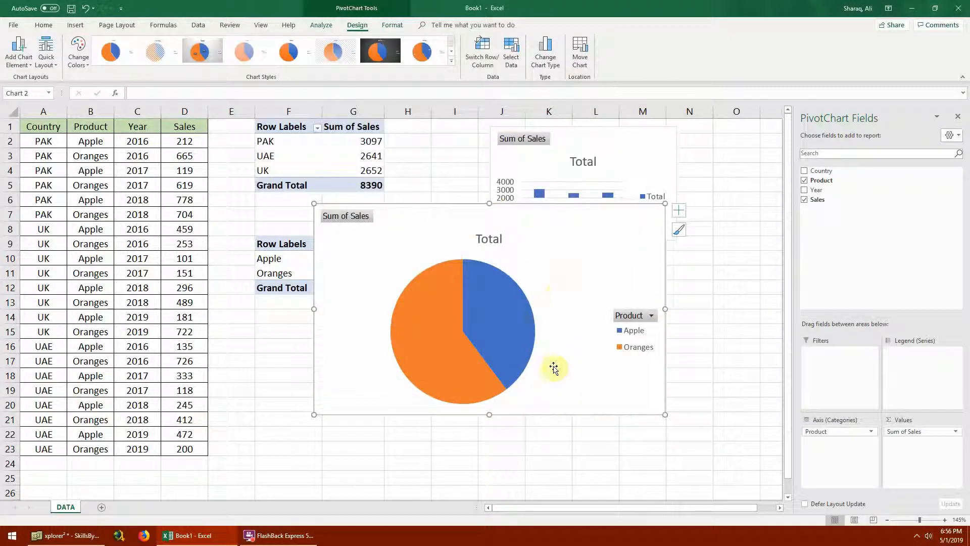
- Retitle the pie chart "Sales by Product" and place it, reduced in size, below the column chart
left_click(491, 239)
left_click(491, 240)
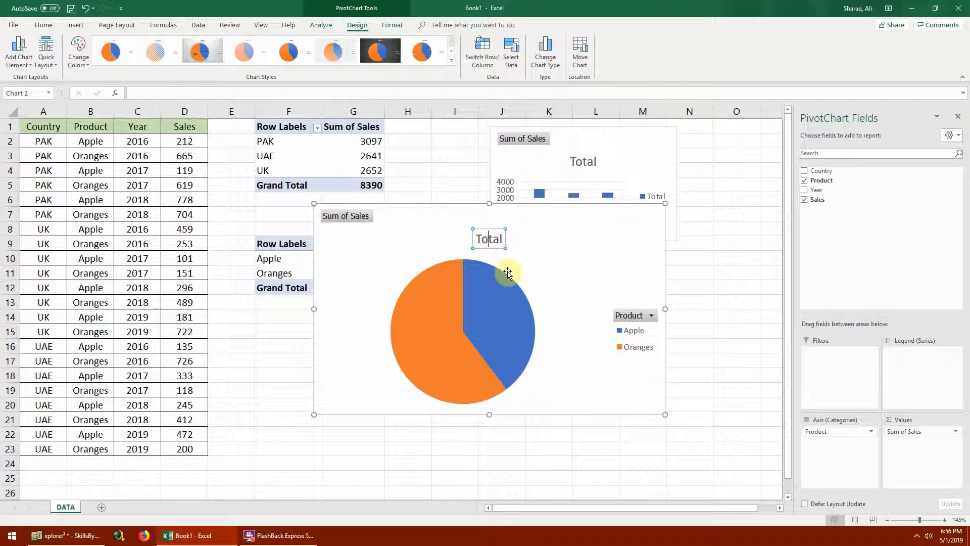
type("Sales by Prody")
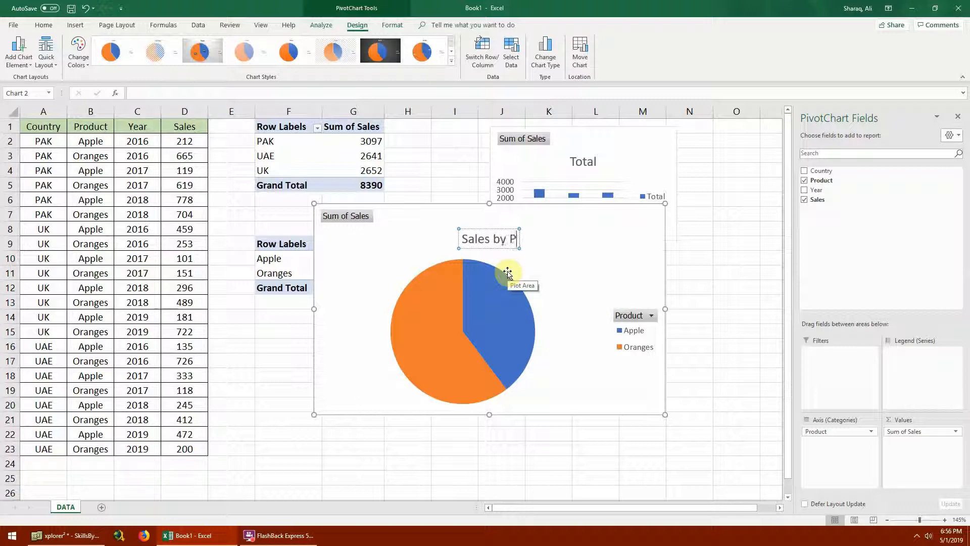
key("BackSpace")
type("uyc")
key("BackSpace")
key("BackSpace")
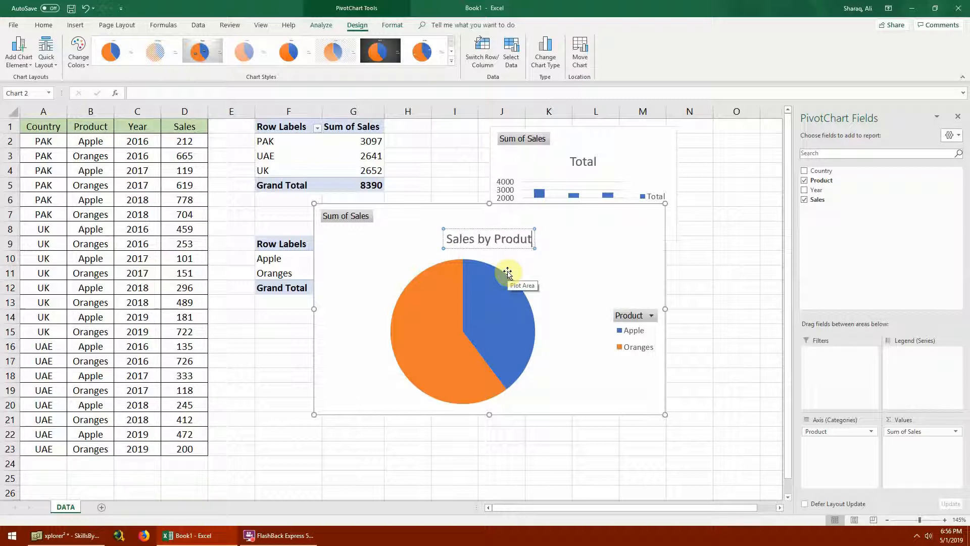
type("ct")
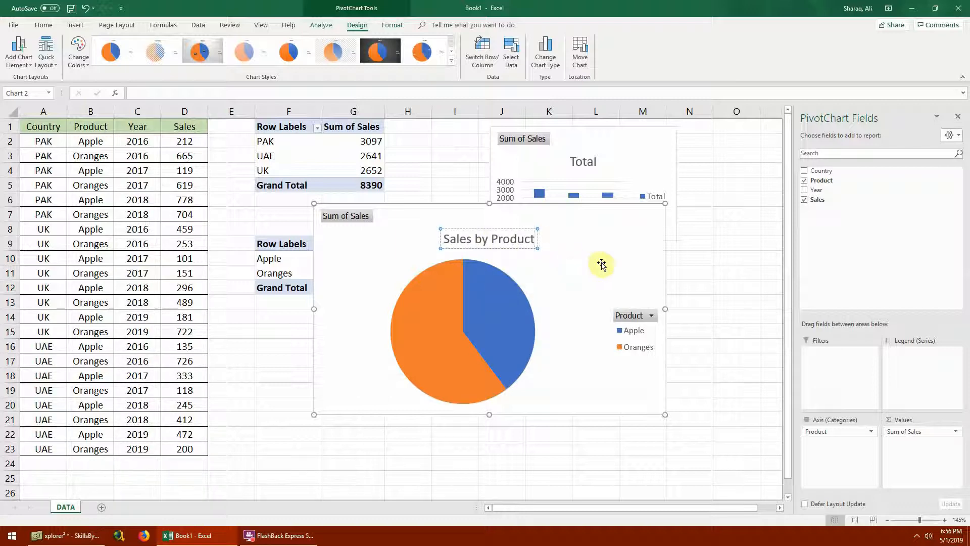
left_click_drag(627, 220, 697, 258)
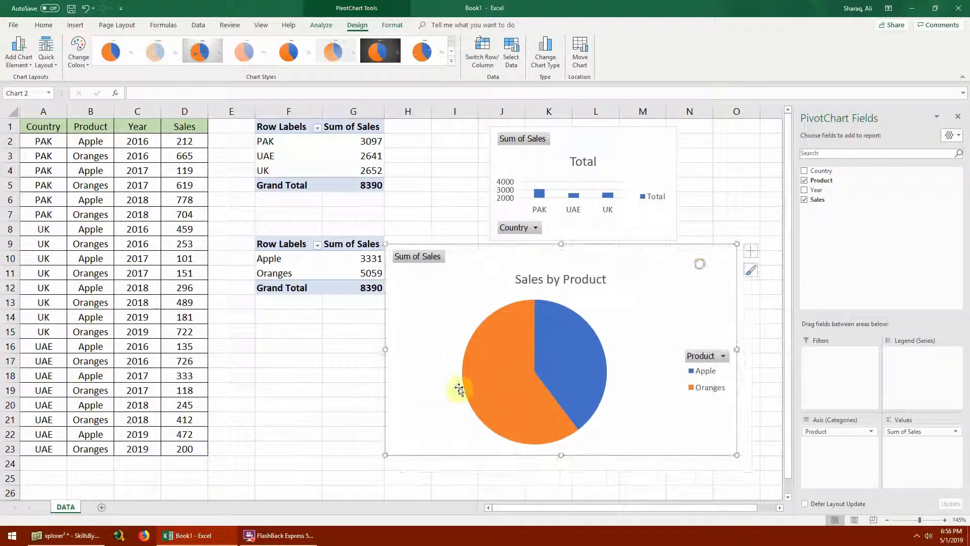
left_click_drag(387, 453, 527, 361)
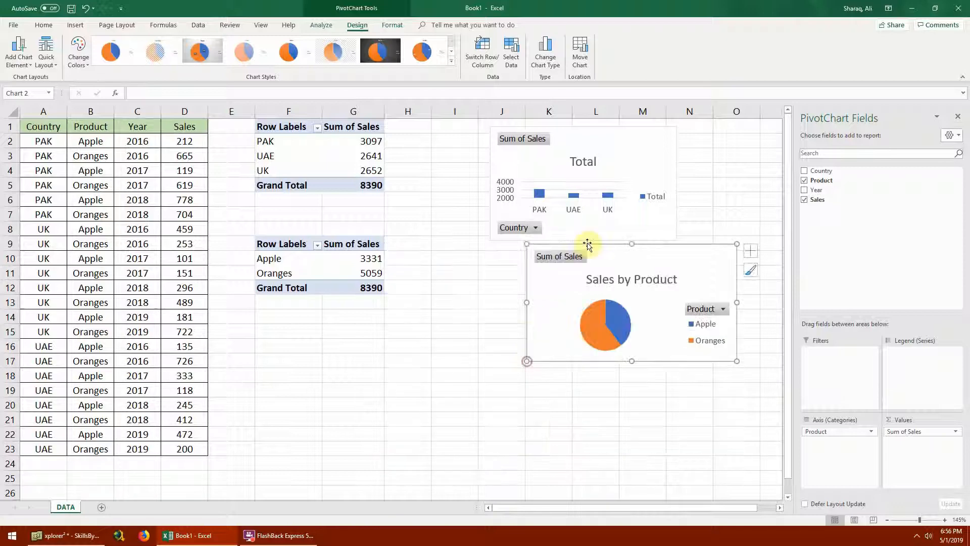
- Retitle the column chart "Sales by Country" and align the pie chart's left edge beneath it
left_click(580, 162)
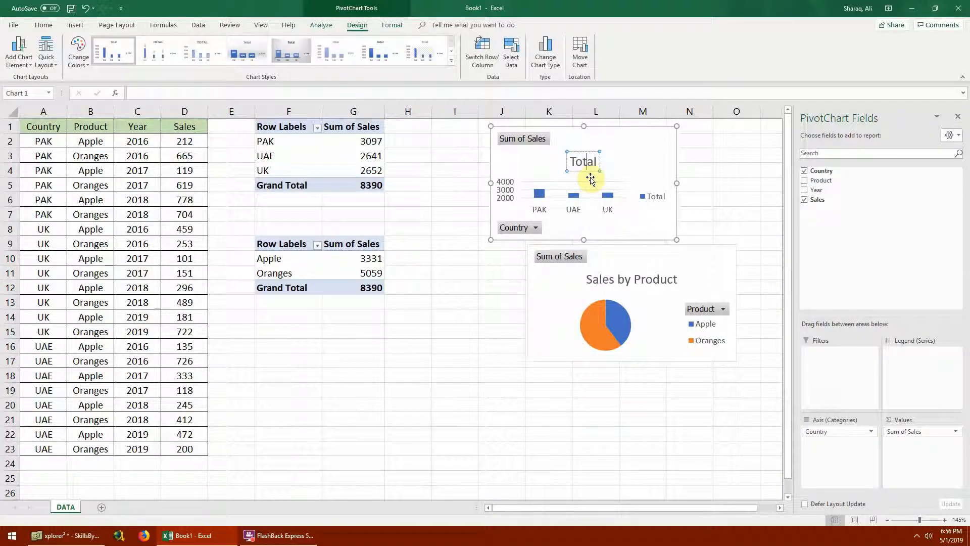
type("Sales b")
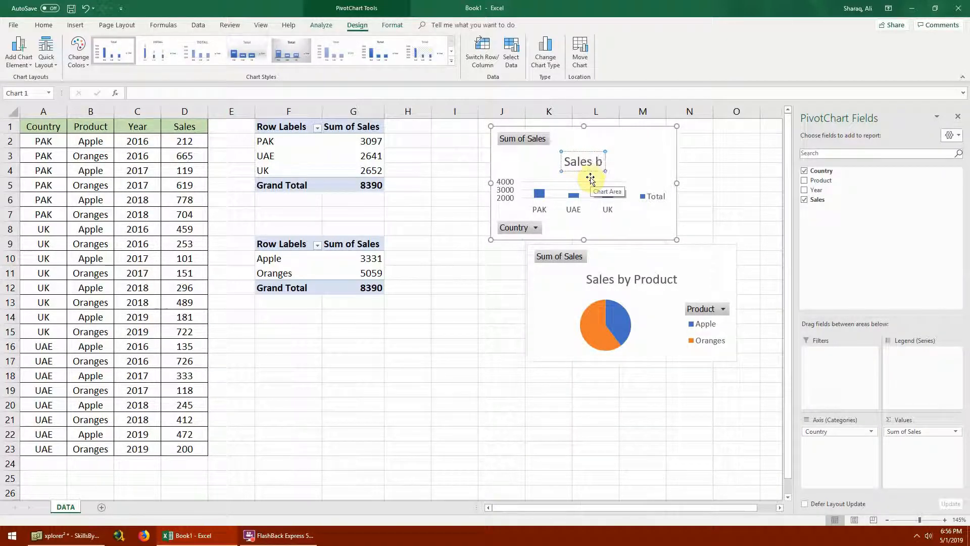
type("y Country")
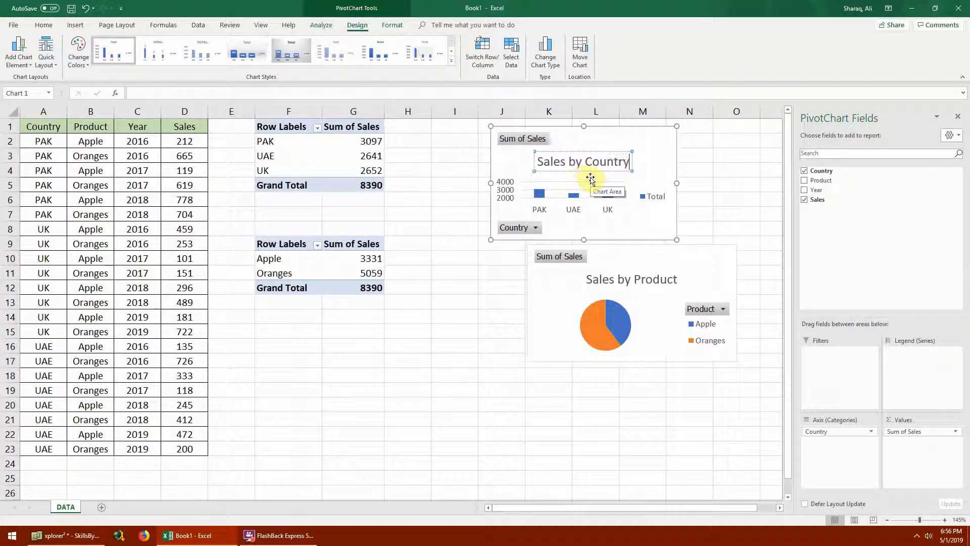
left_click_drag(556, 317, 521, 319)
left_click(427, 345)
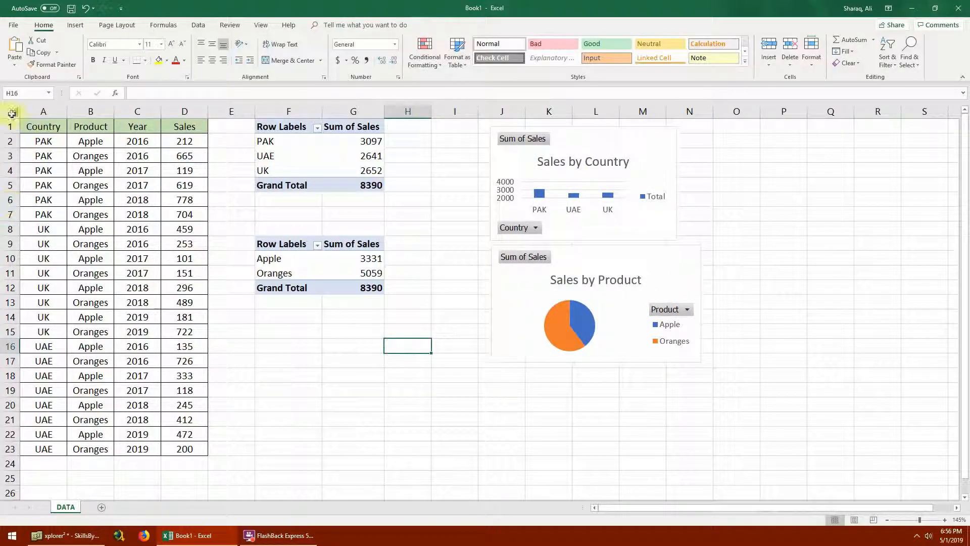
- Insert a third PivotChart from the data range A1:D23, placing it on the existing DATA worksheet at cell F16
left_click_drag(30, 126, 177, 445)
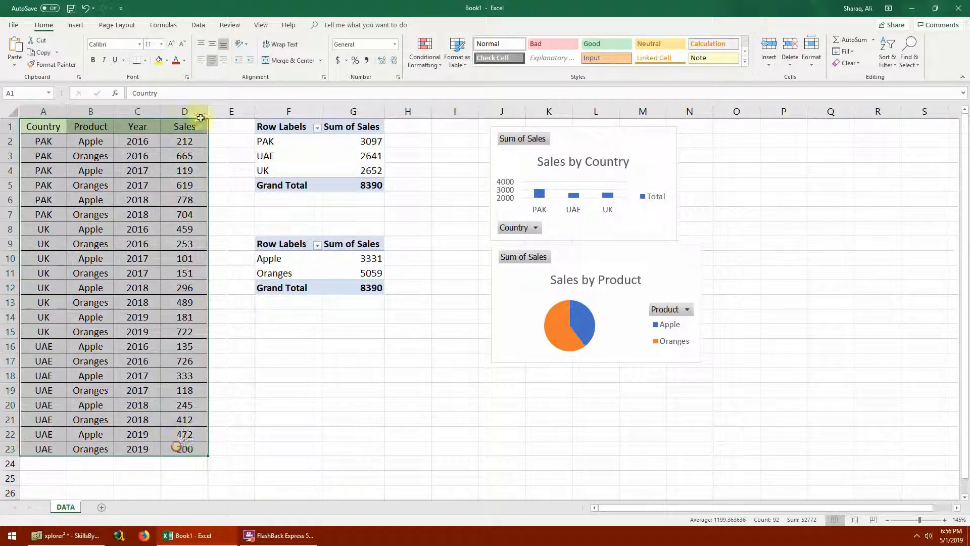
left_click(74, 25)
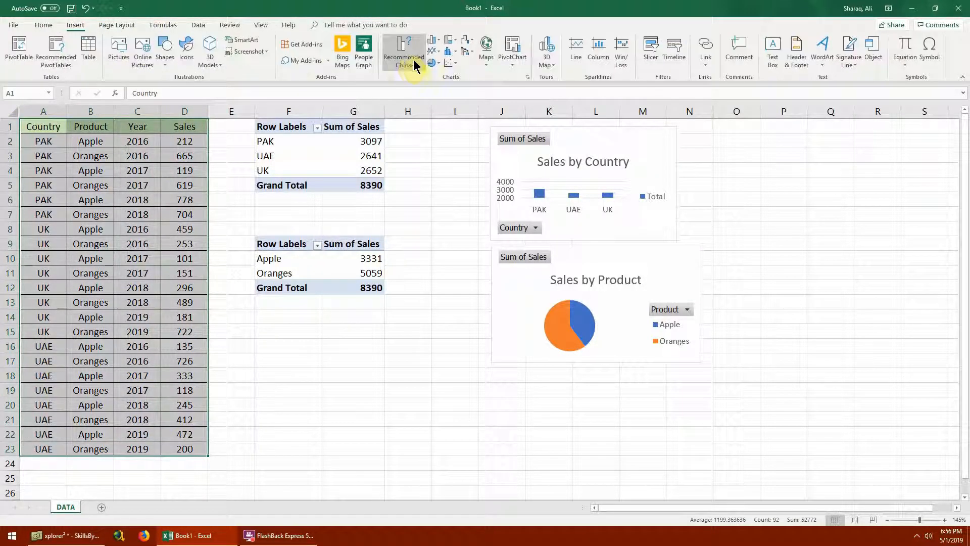
left_click(513, 56)
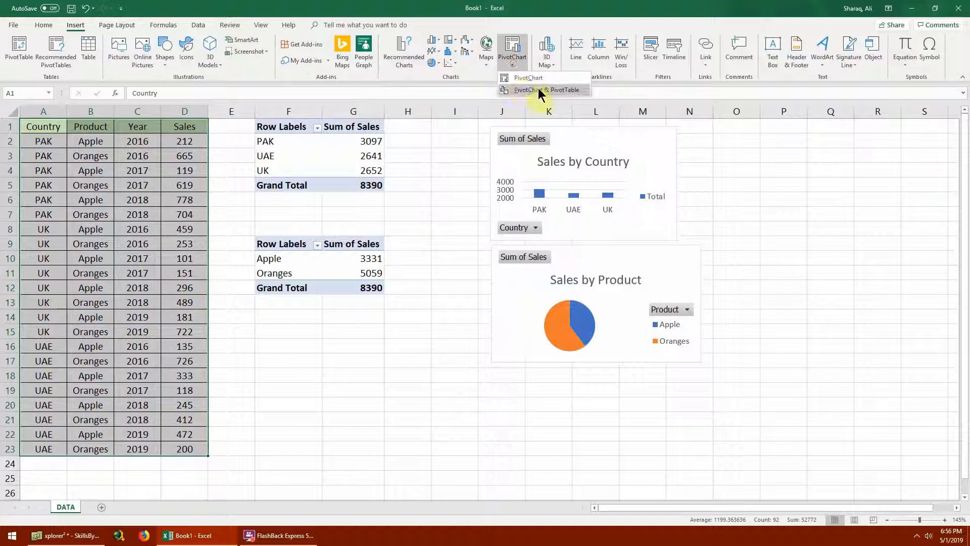
left_click(536, 79)
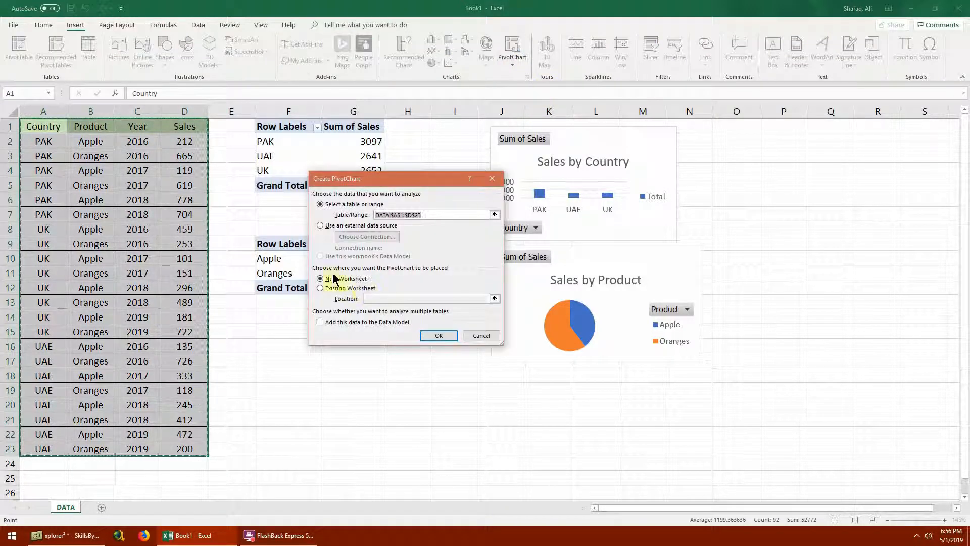
left_click(337, 290)
left_click(493, 300)
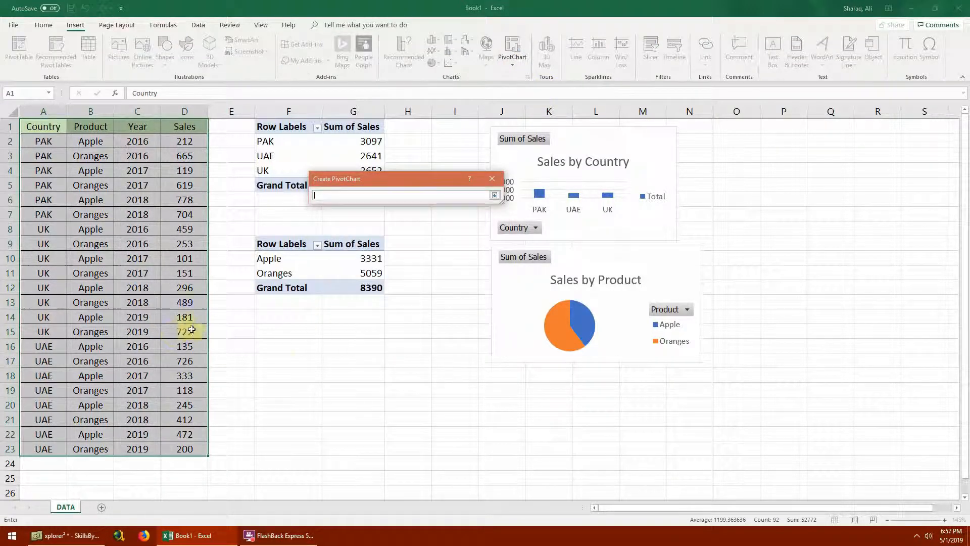
left_click(282, 345)
left_click(494, 194)
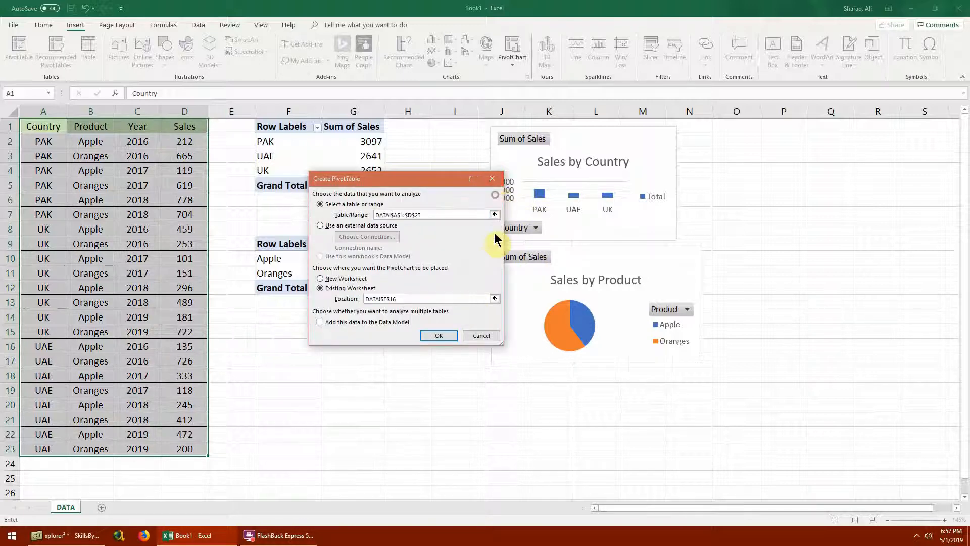
left_click(439, 334)
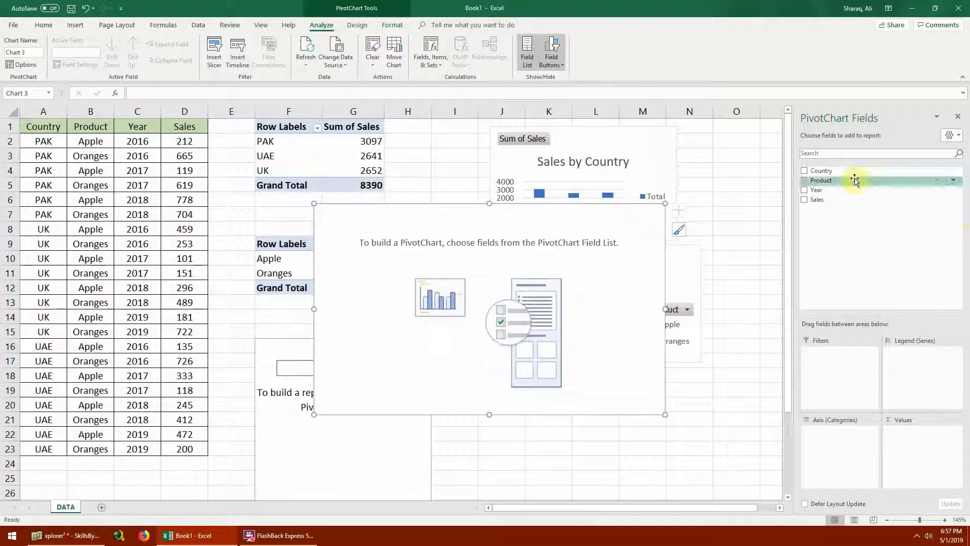
- Use Year as the third chart's axis field and Sales as its values, and change its chart type to Line with Markers
left_click_drag(819, 193, 837, 449)
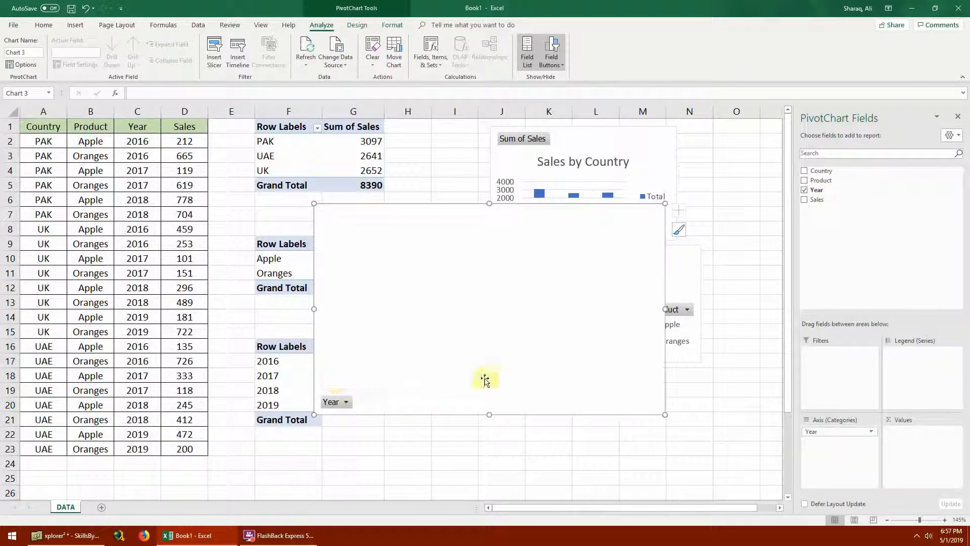
left_click_drag(820, 202, 911, 434)
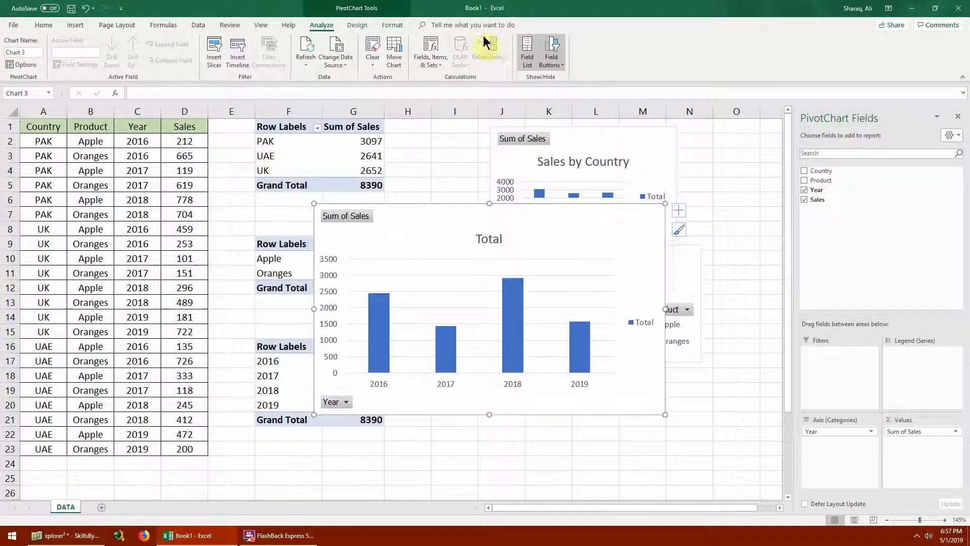
left_click(389, 25)
left_click(357, 25)
left_click(545, 53)
left_click(357, 189)
left_click(504, 161)
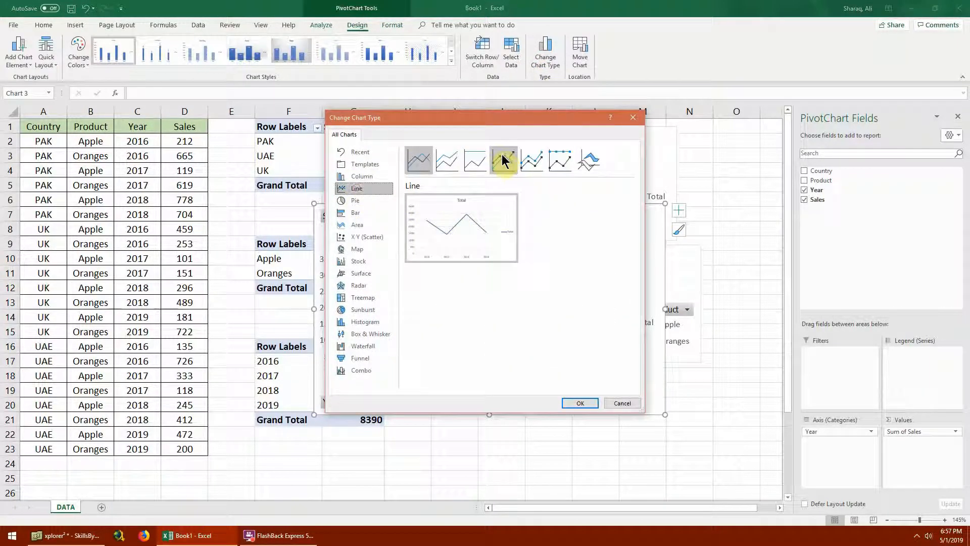
left_click(581, 403)
- Retitle the line chart "Sales by Year" and reduce its size, keeping it clear of the three pivot tables
left_click(487, 243)
left_click(489, 239)
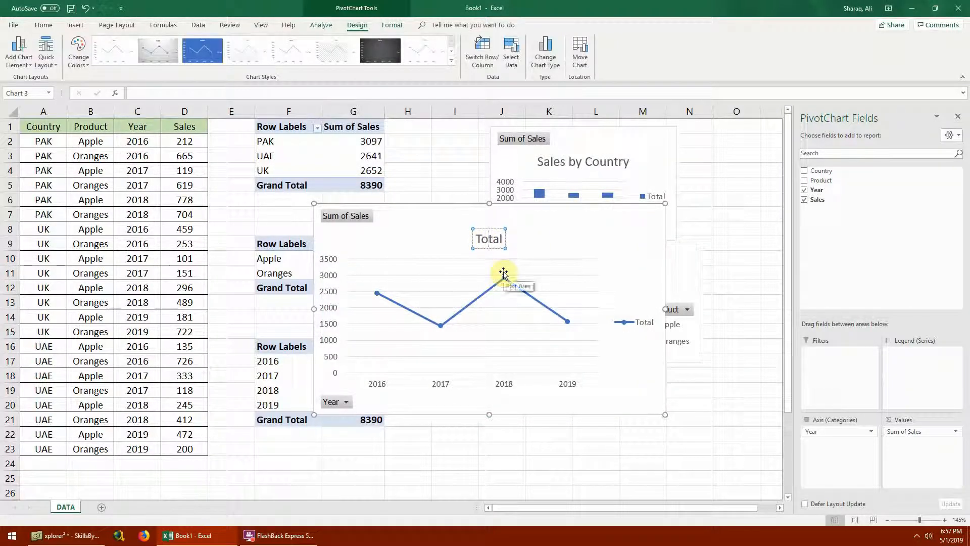
type("Sales by Year")
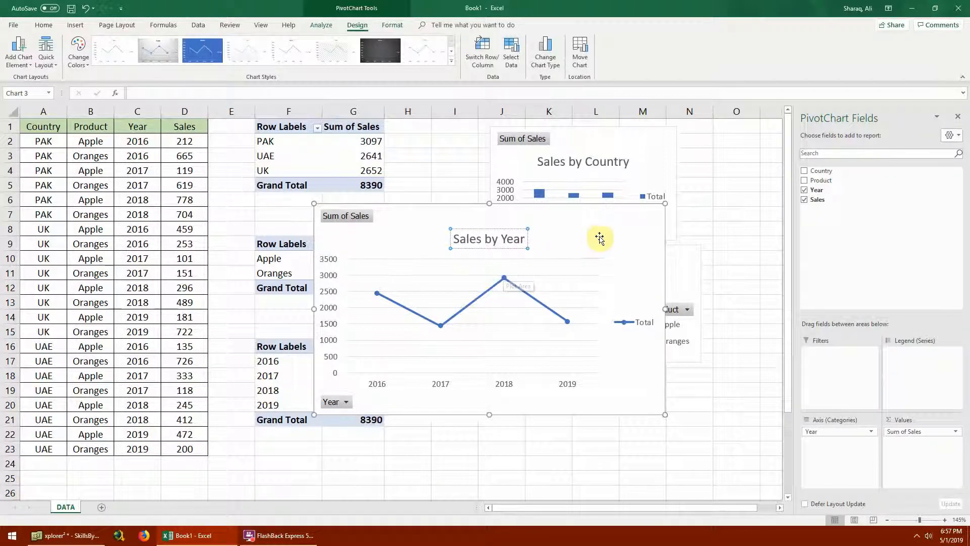
left_click_drag(598, 238, 624, 247)
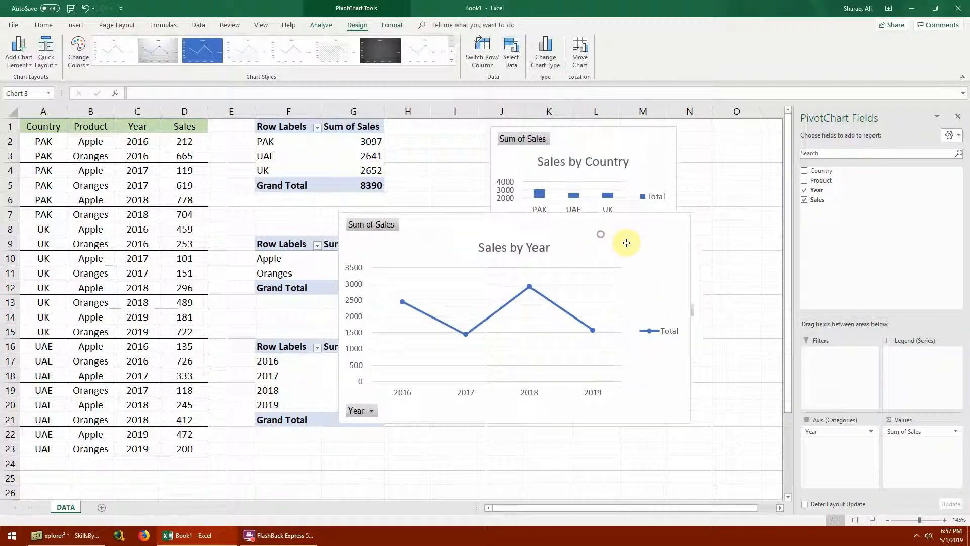
left_click_drag(341, 216, 439, 276)
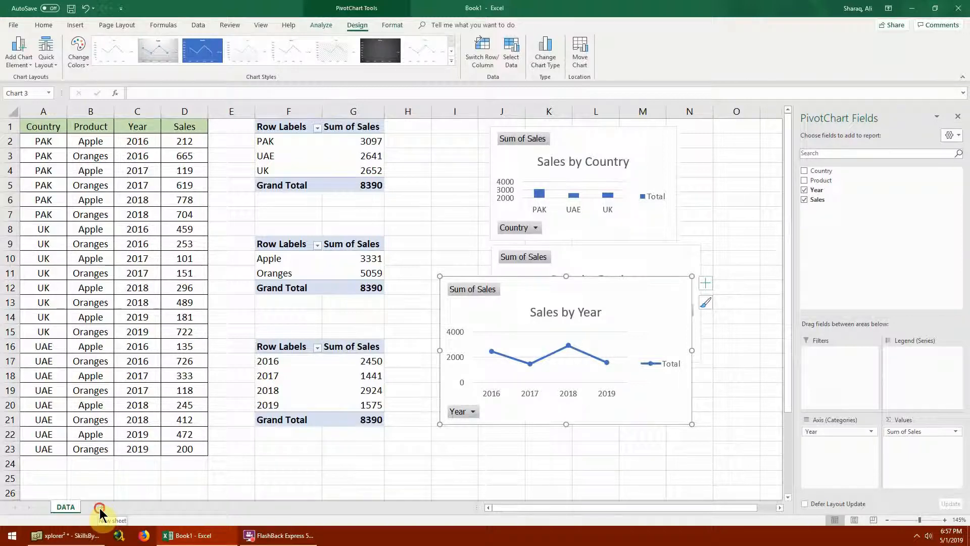
- Add a new worksheet after the DATA sheet and name it Visualizer
left_click(100, 509)
right_click(99, 508)
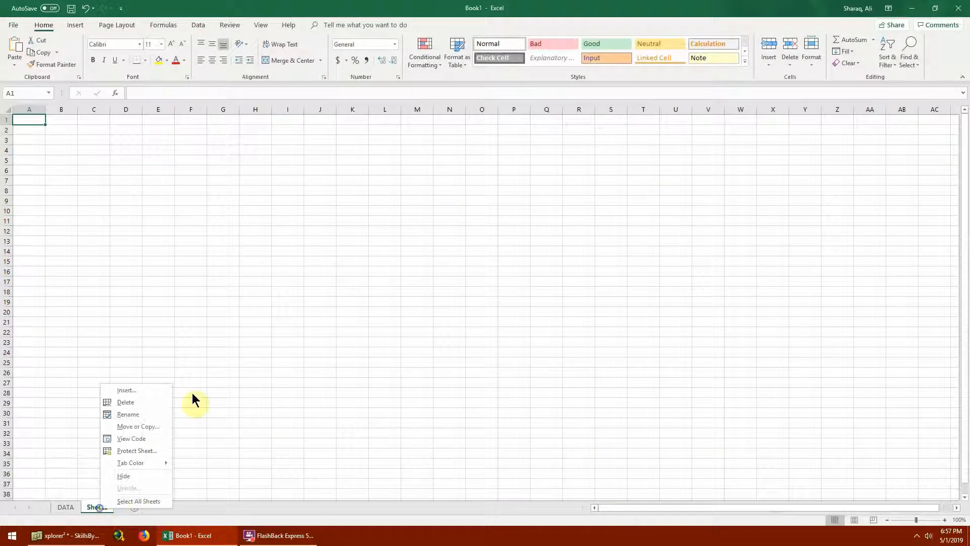
left_click(135, 417)
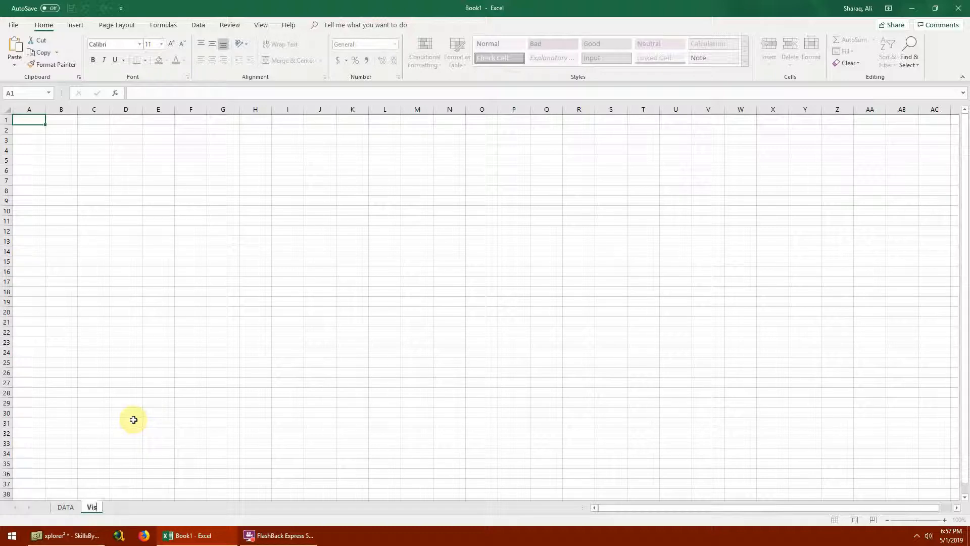
key("Return")
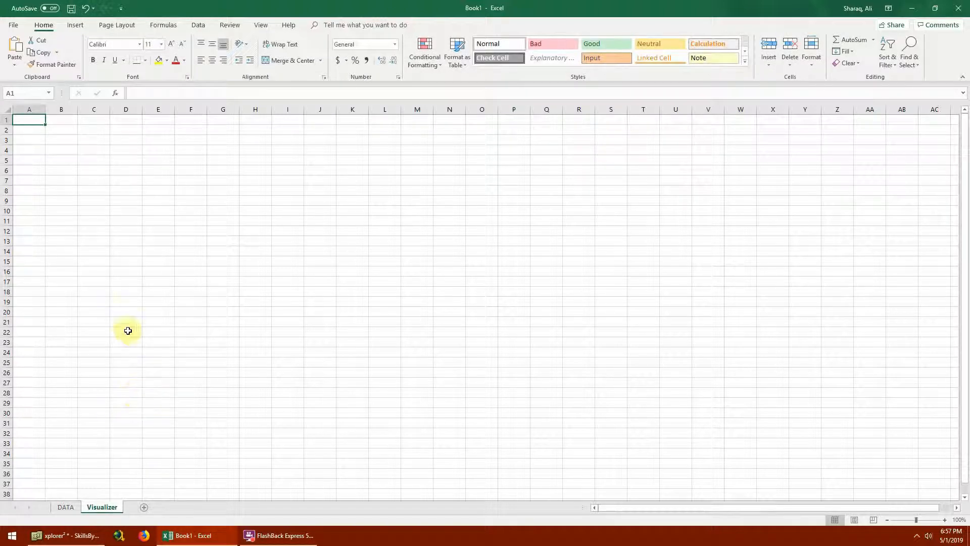
- Fill all cells of the Visualizer sheet with a dark gray theme color
key("ctrl+a")
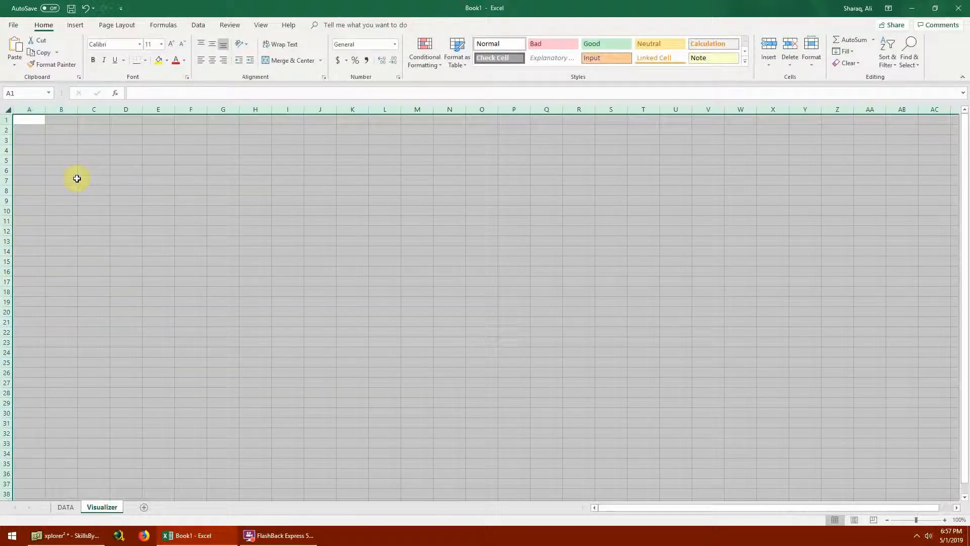
left_click(166, 61)
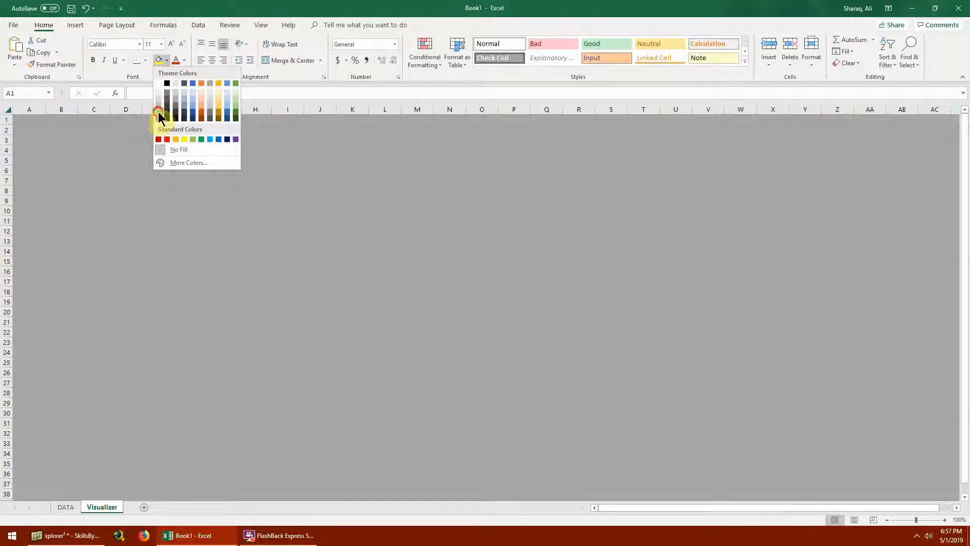
left_click(158, 112)
left_click(167, 60)
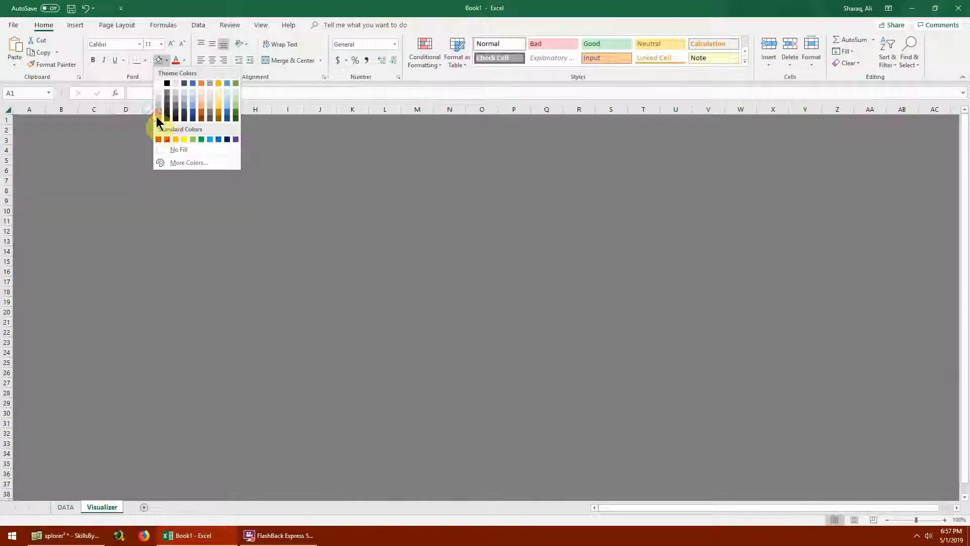
left_click(157, 117)
left_click(79, 313)
- Move all three PivotCharts from the DATA sheet to the Visualizer sheet, pasting them at cell B4
left_click(62, 147)
left_click(67, 507)
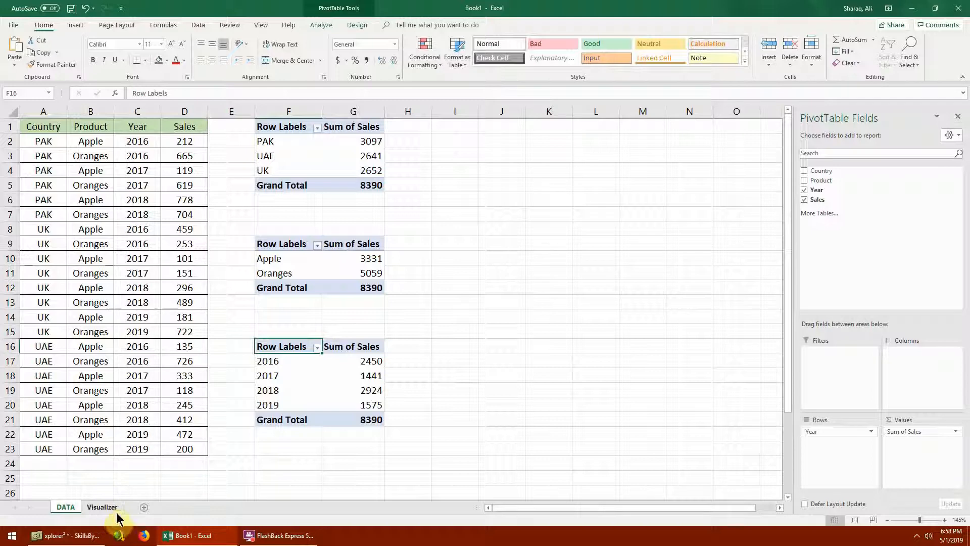
left_click(103, 506)
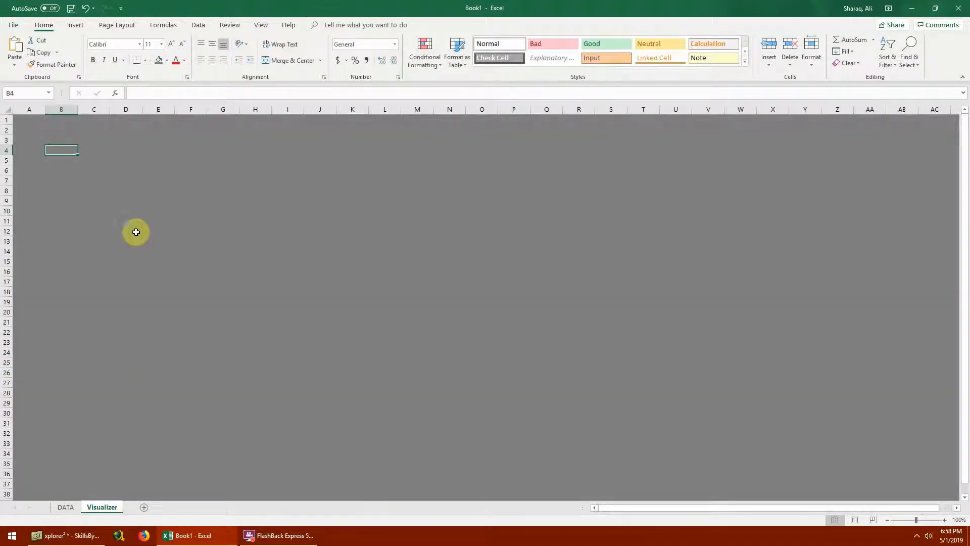
key("ctrl+v")
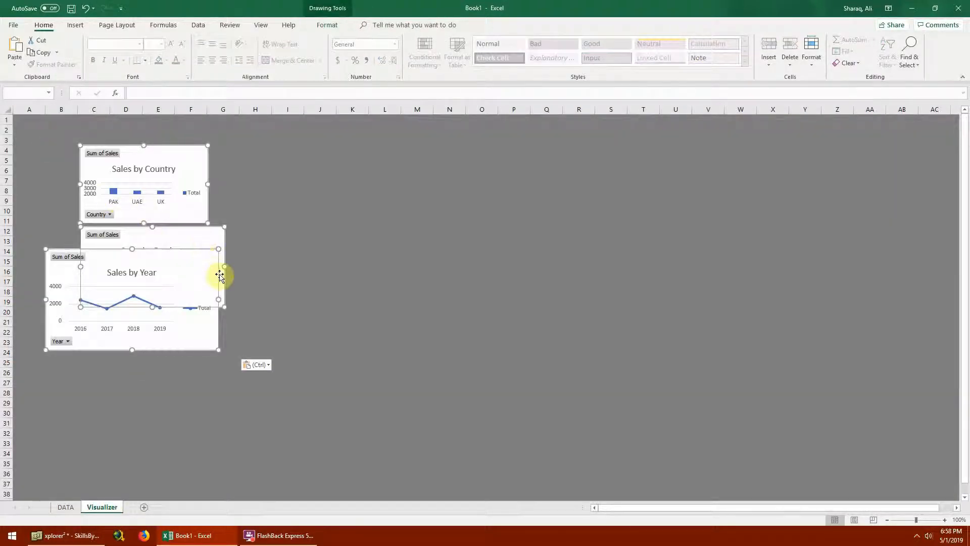
left_click(256, 202)
- Stack the Sales by Year chart above the Sales by Product chart around columns B to G, enlarging both to matching widths
left_click_drag(190, 256, 472, 160)
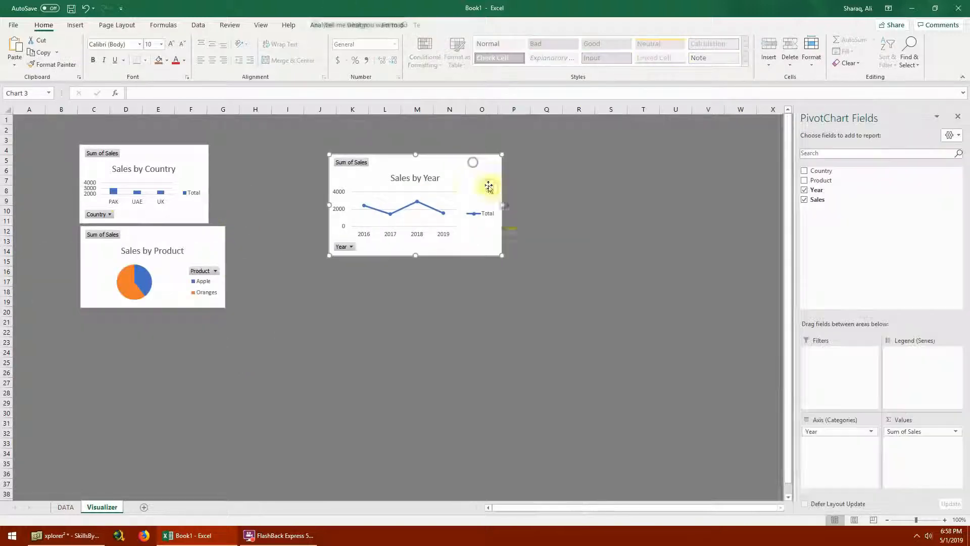
left_click_drag(195, 158, 496, 311)
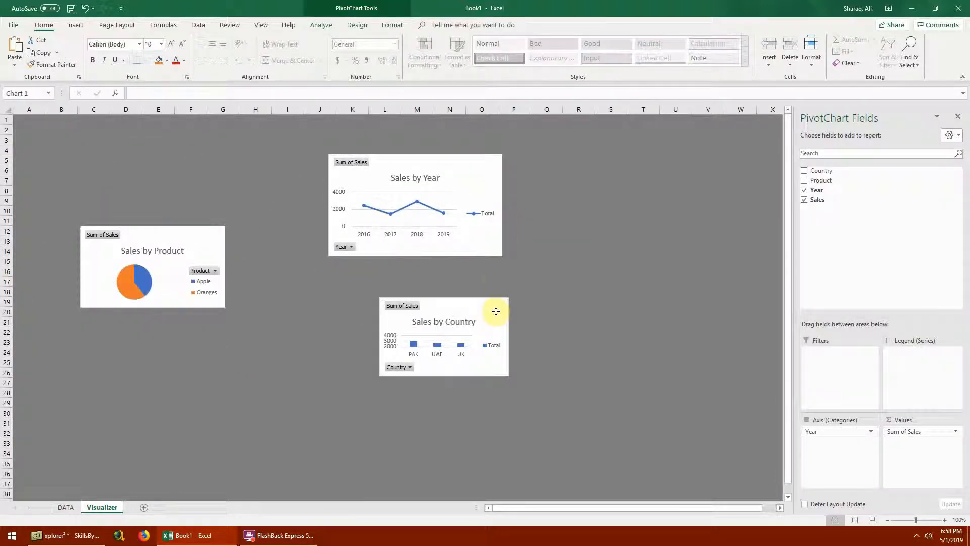
left_click_drag(179, 240, 157, 314)
left_click_drag(203, 381, 200, 424)
left_click_drag(467, 165, 199, 176)
left_click_drag(234, 265, 245, 294)
left_click(204, 308)
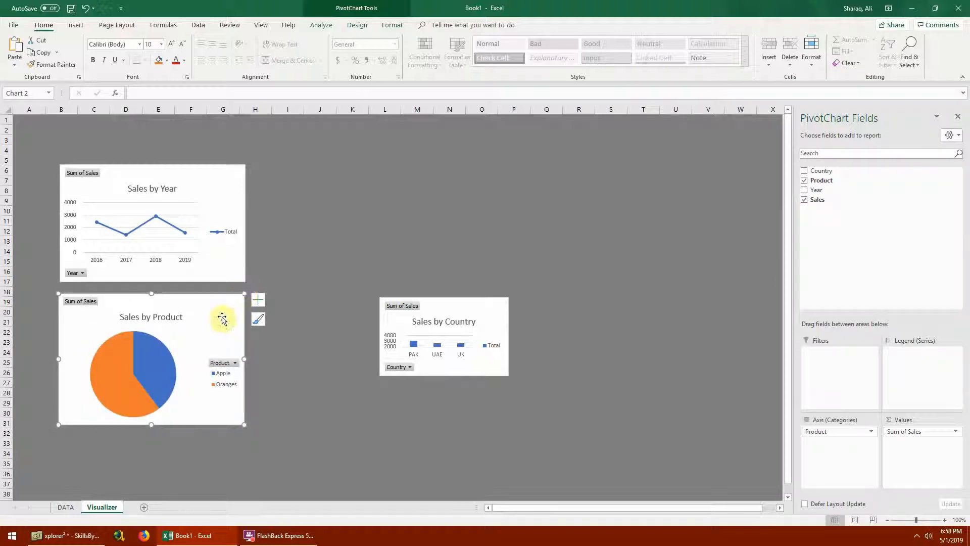
- Delete the Sales by Year chart's legend and place the Sales by Country chart beside it, enlarged to about 2.5" high and 6" wide
left_click(224, 232)
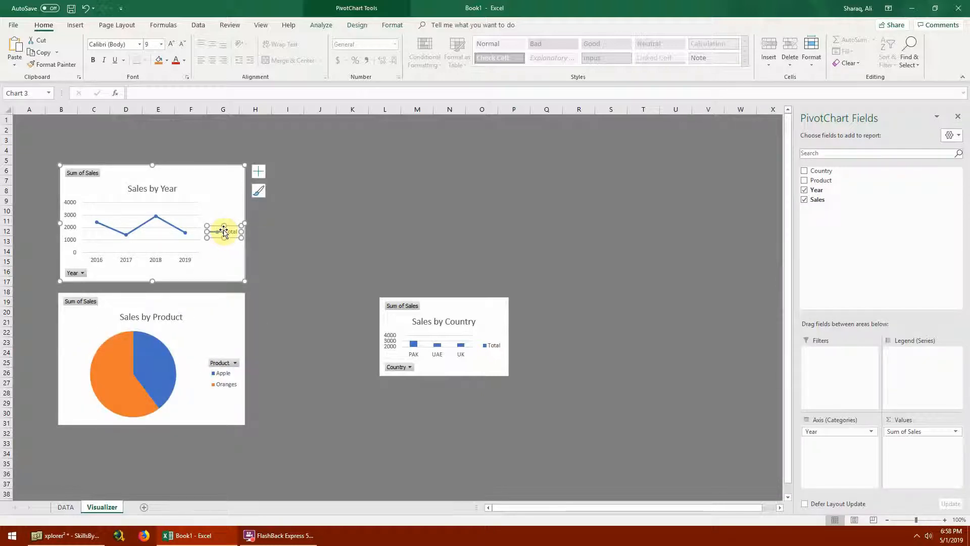
key("Delete")
left_click_drag(461, 308, 340, 180)
left_click_drag(390, 246, 551, 285)
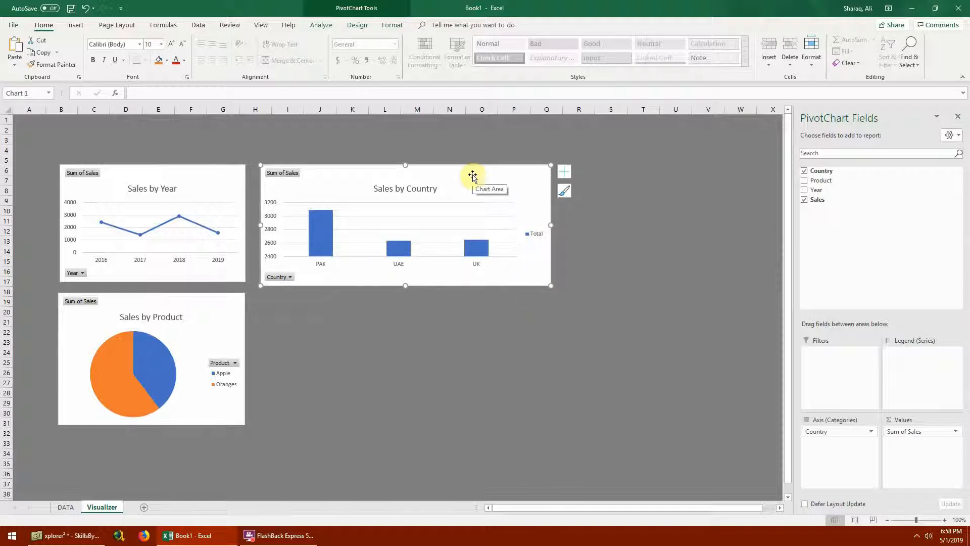
- Apply the dark gradient chart style with solid blue columns to the Sales by Country chart
left_click(390, 27)
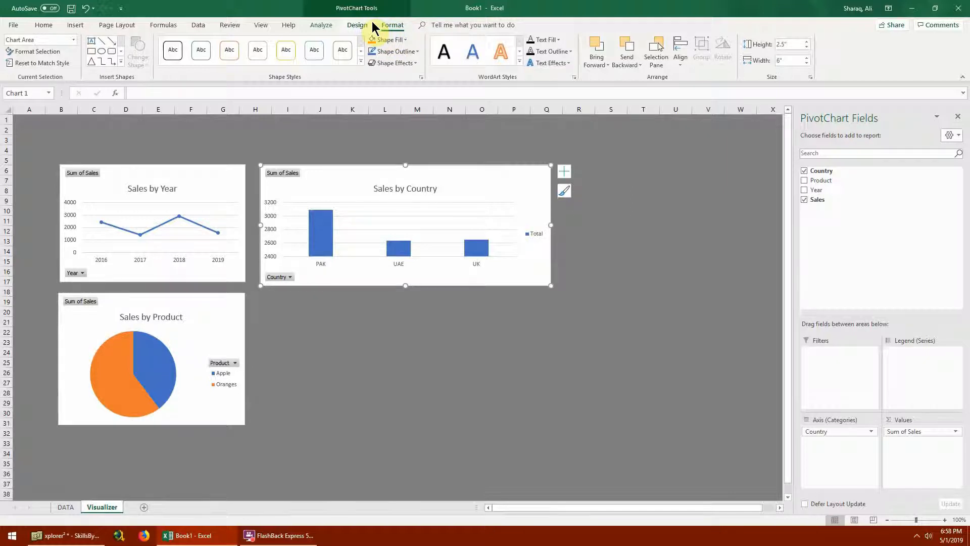
left_click(356, 25)
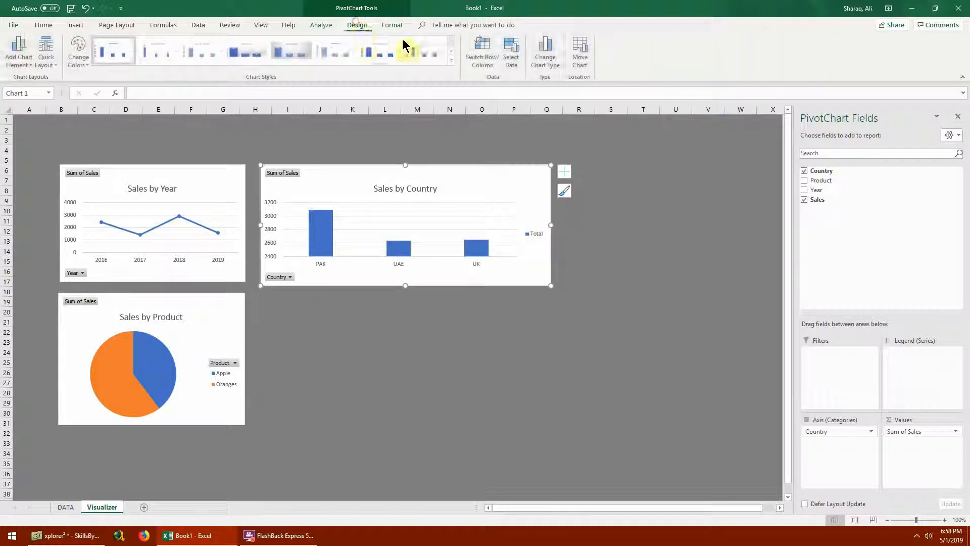
left_click(449, 65)
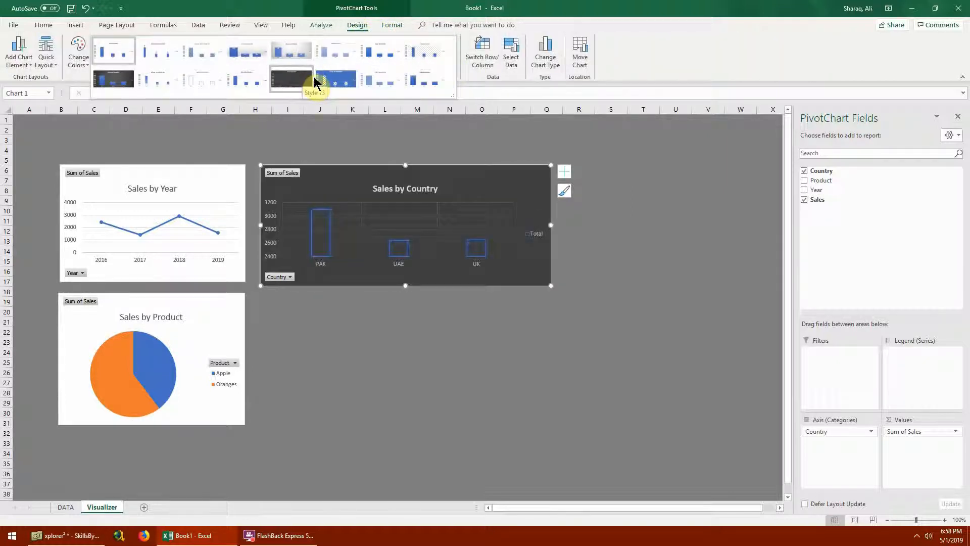
left_click(113, 81)
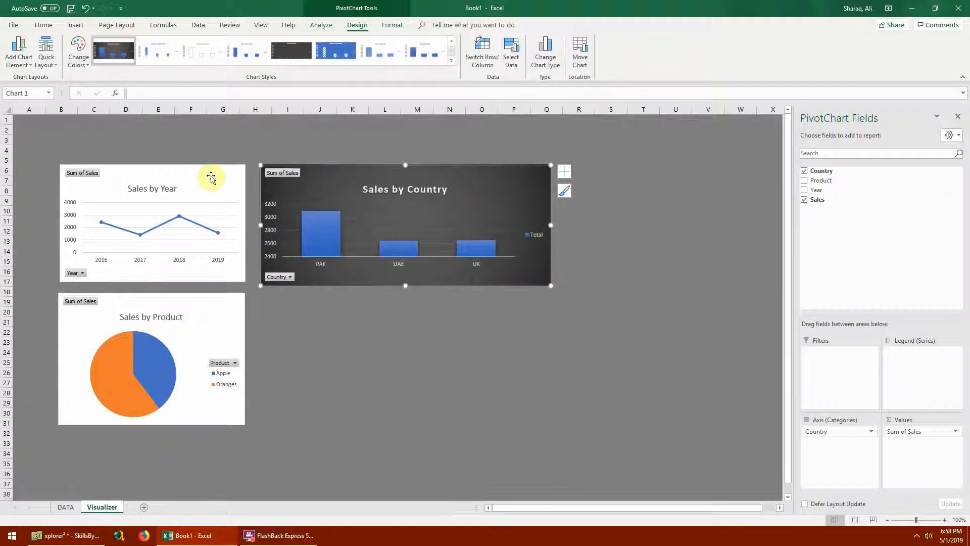
- Apply dark-background chart styles to the Sales by Year line chart and the Sales by Product pie chart
left_click(208, 178)
left_click(451, 61)
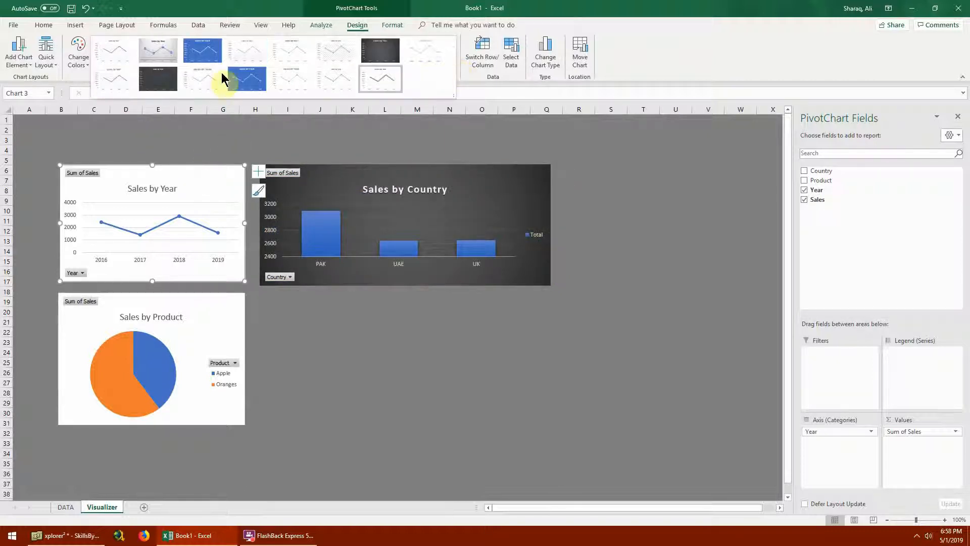
left_click(165, 81)
left_click(230, 307)
left_click(449, 63)
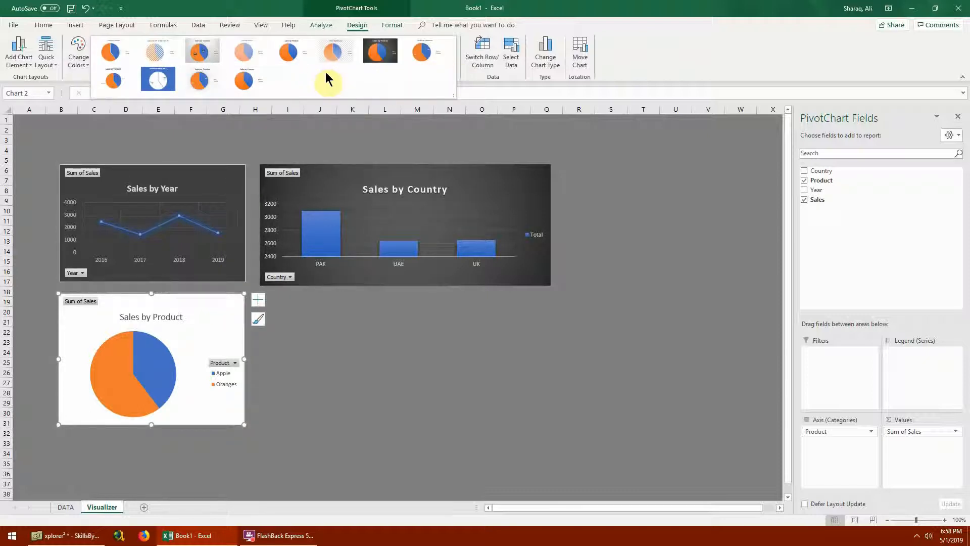
left_click(388, 63)
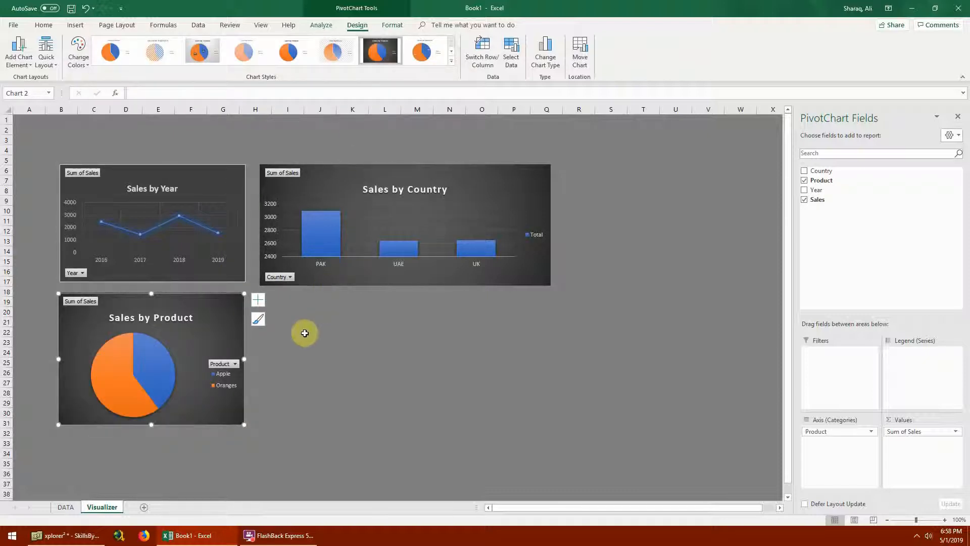
left_click(22, 119)
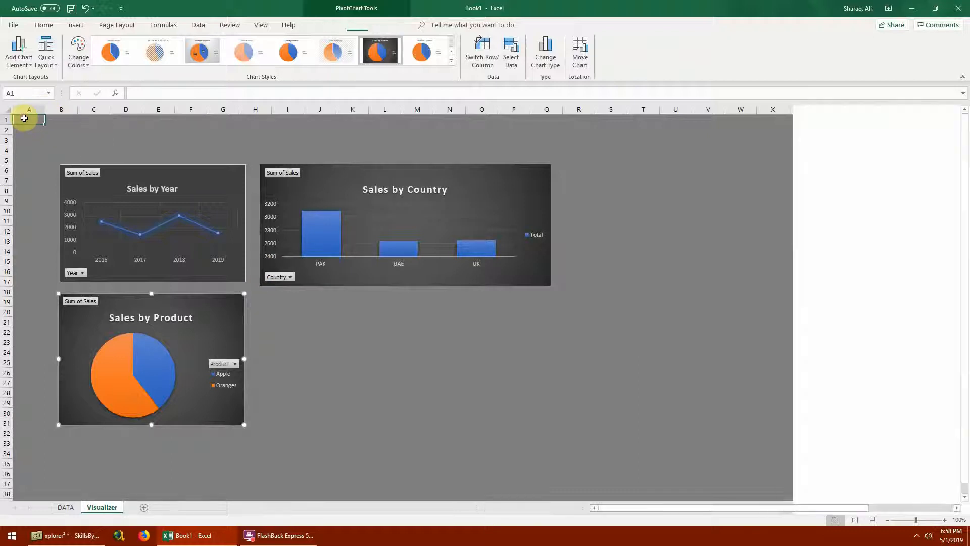
- Fill the whole Visualizer sheet's background with a darker gray to match the charts
left_click(166, 60)
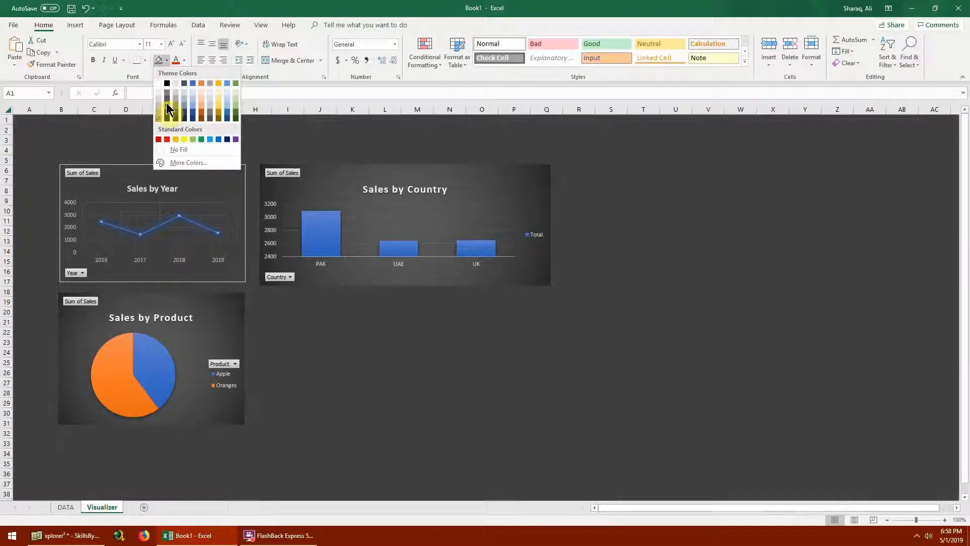
left_click(167, 103)
left_click(315, 331)
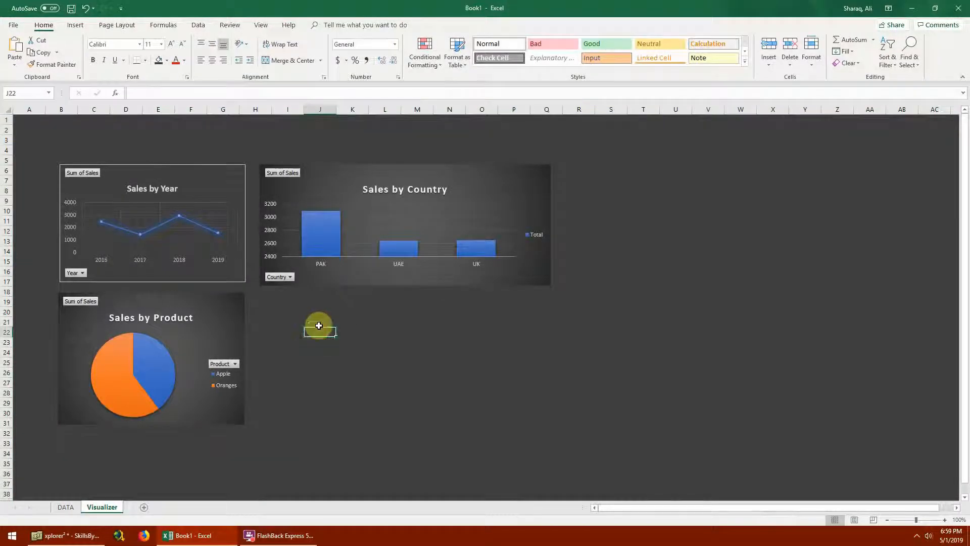
left_click(296, 321)
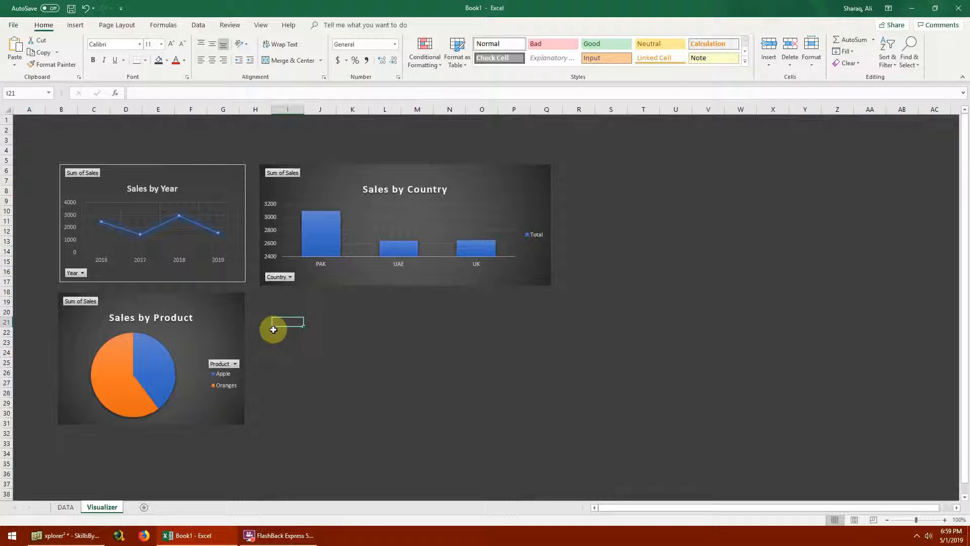
- Try the orange-first and blue-first colorful palettes on the Sales by Year line chart
mouse_move(322, 239)
left_click(202, 228)
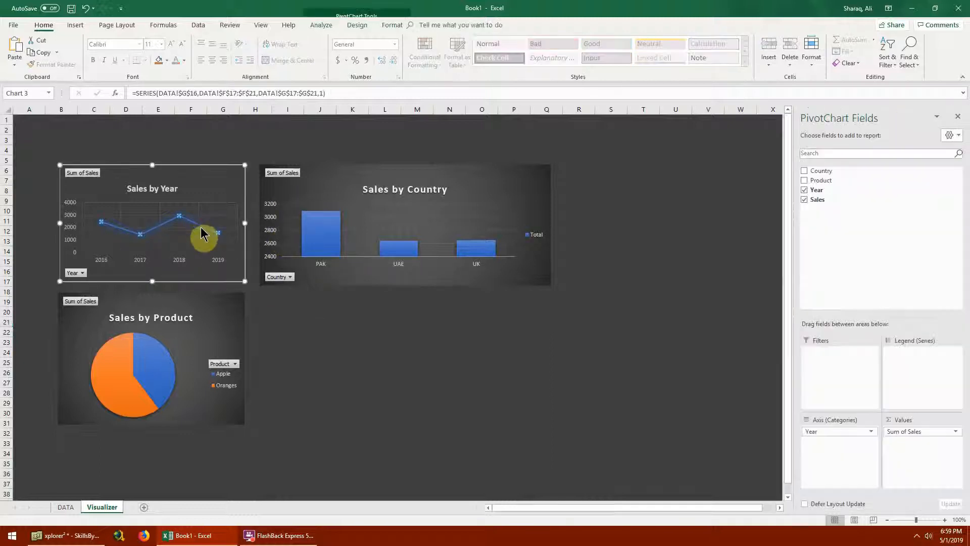
left_click(391, 26)
left_click(367, 26)
left_click(385, 25)
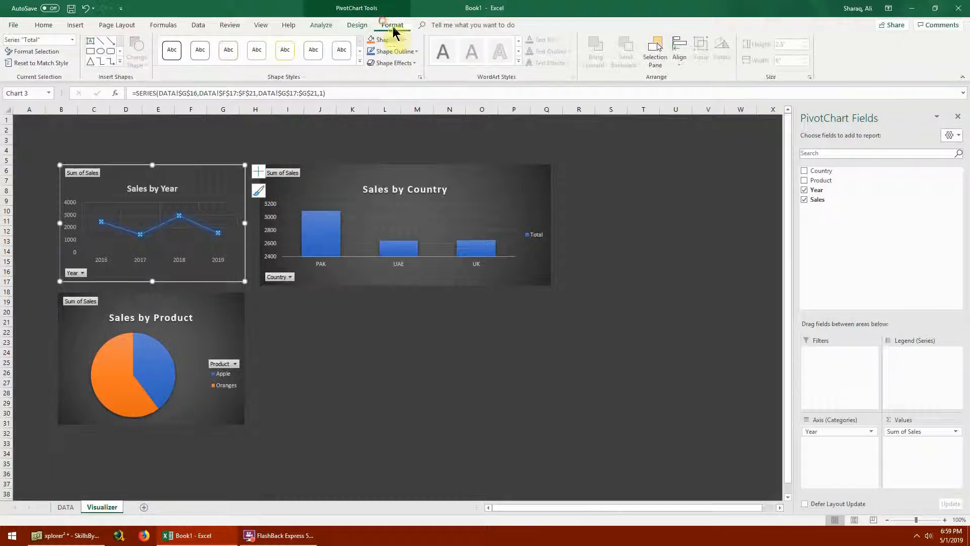
left_click(359, 26)
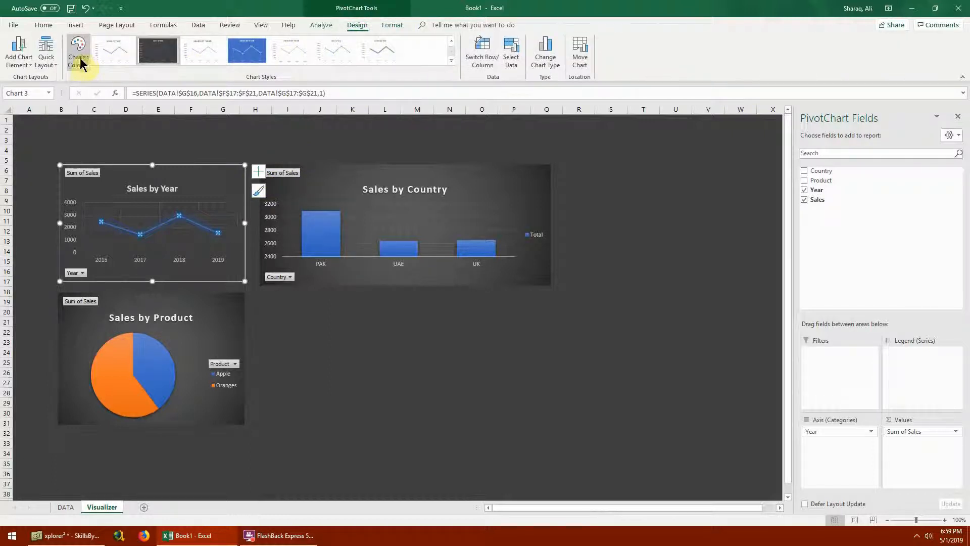
left_click(79, 60)
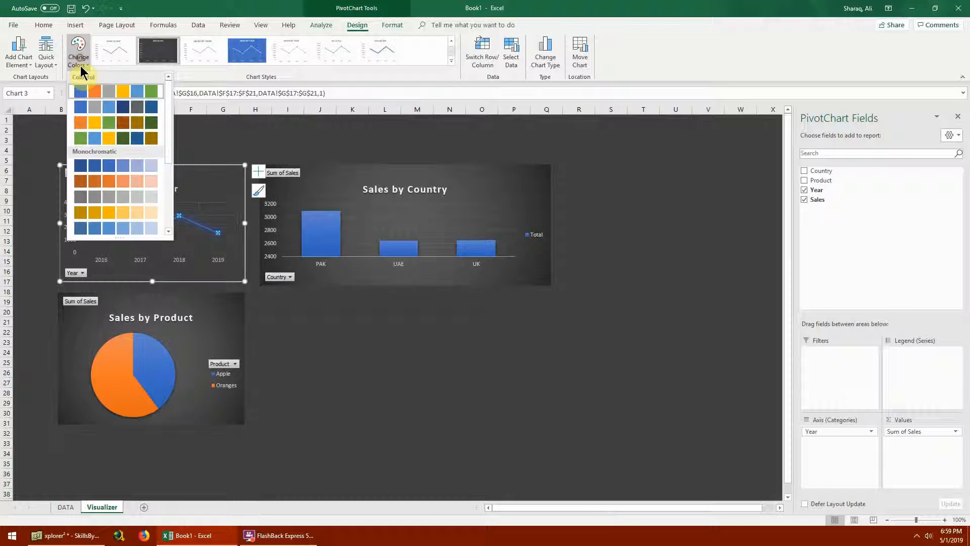
left_click(153, 123)
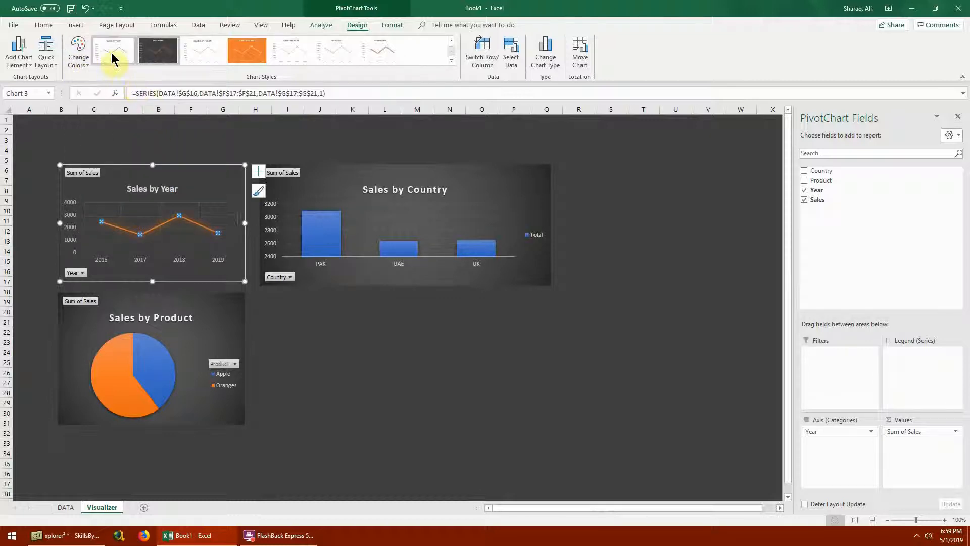
left_click(80, 60)
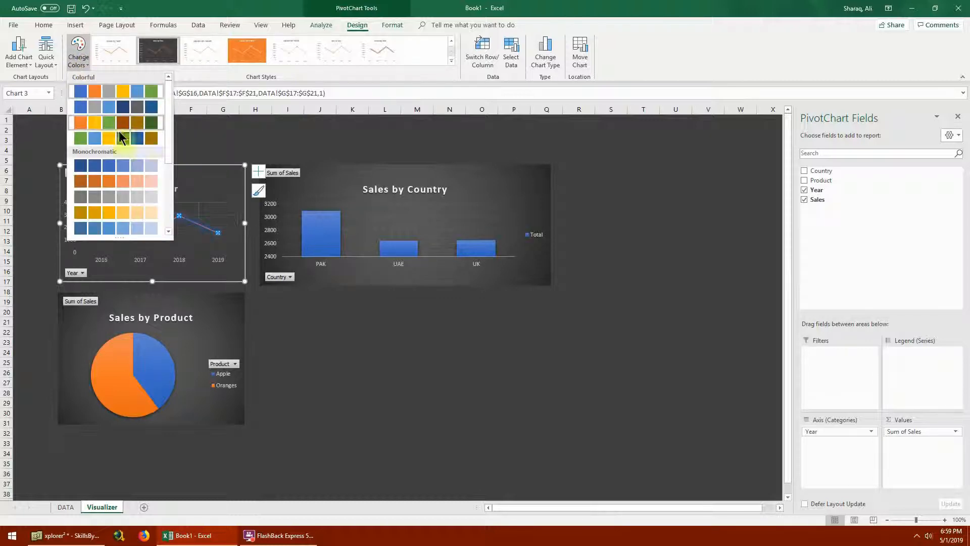
left_click(138, 101)
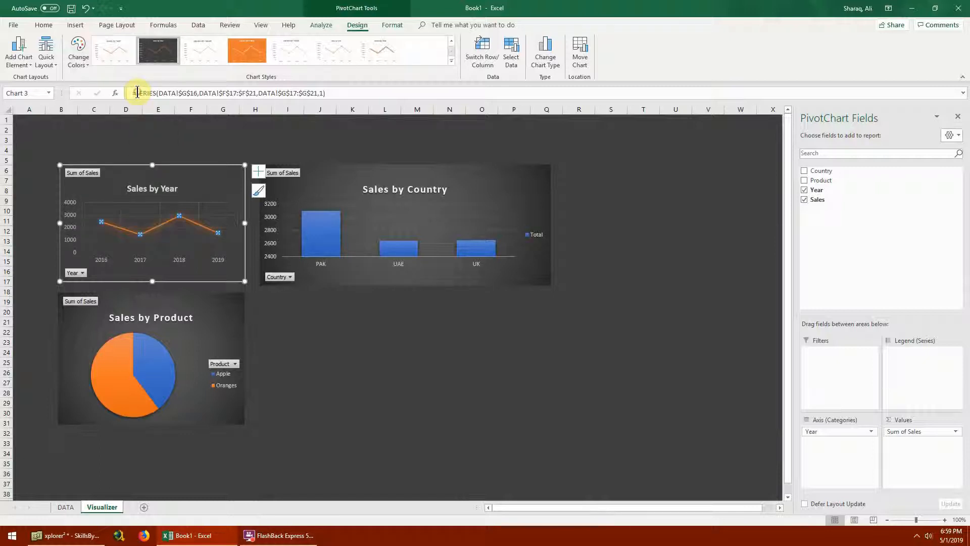
left_click(83, 57)
left_click(111, 102)
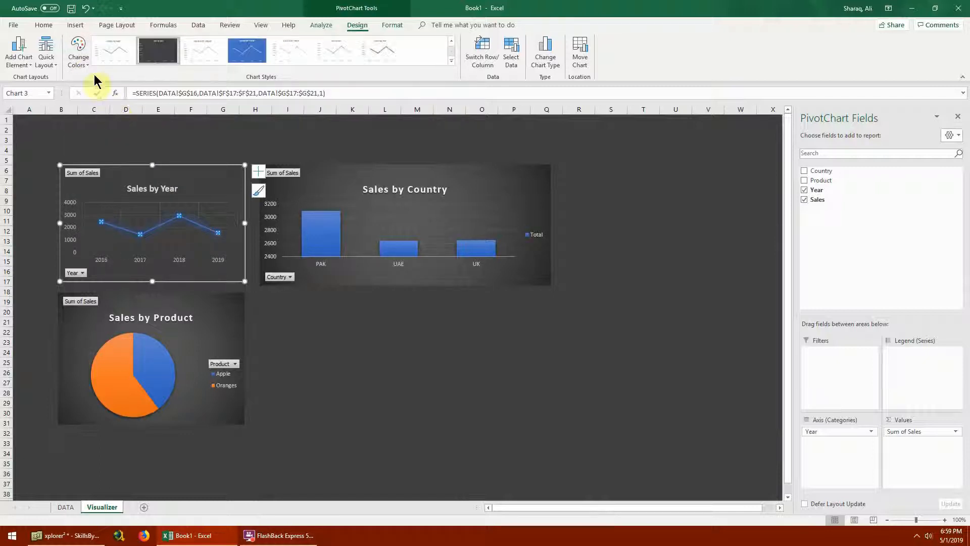
- Recolor the Sales by Year line green using the colorful palette that begins with green
left_click(81, 59)
left_click(126, 135)
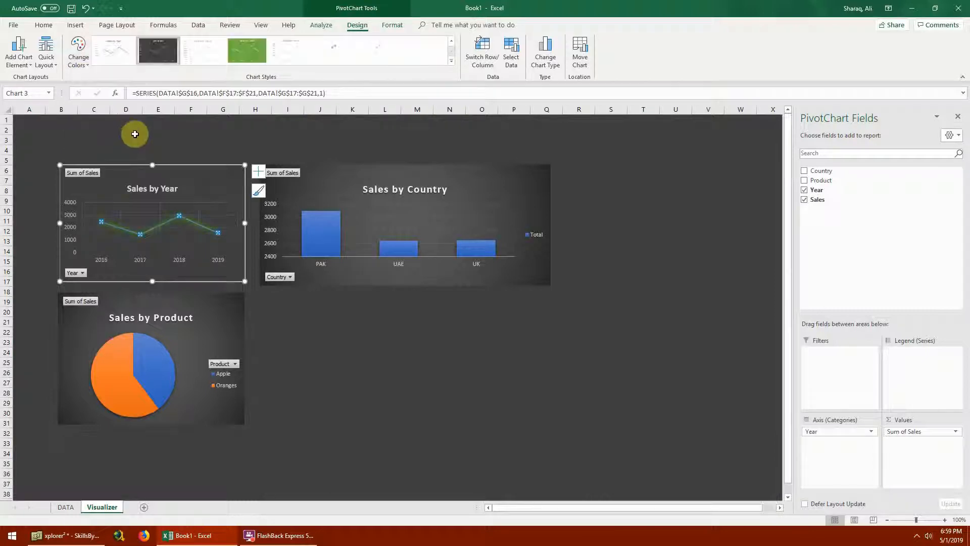
left_click(411, 344)
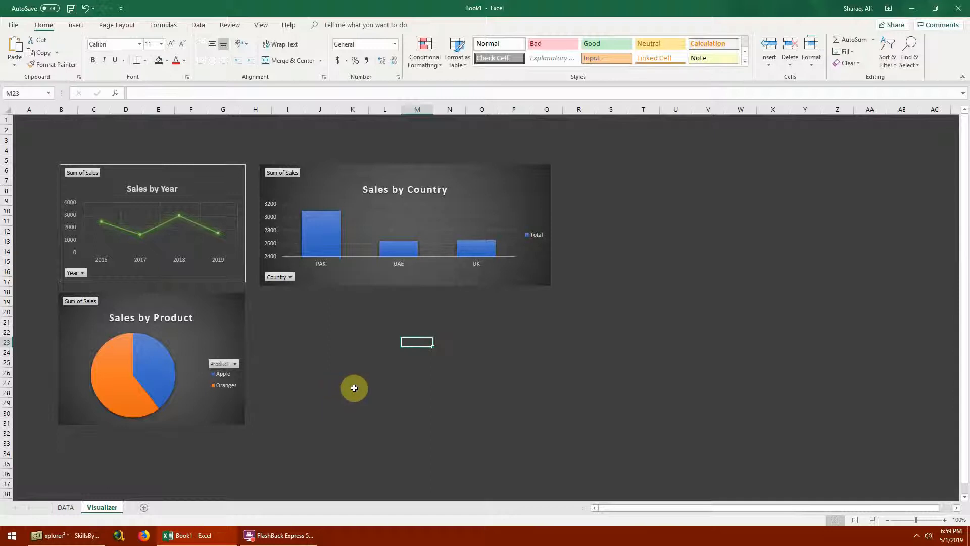
- Delete the legend from the Sales by Country chart
left_click(535, 241)
key("Delete")
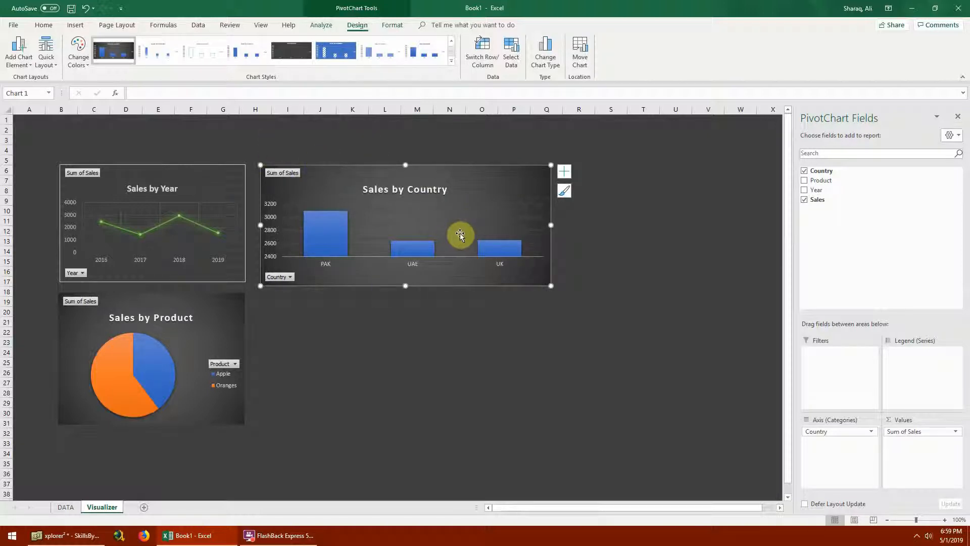
- Insert slicers for Country, Product and Year linked to the Sales by Country chart
left_click(76, 25)
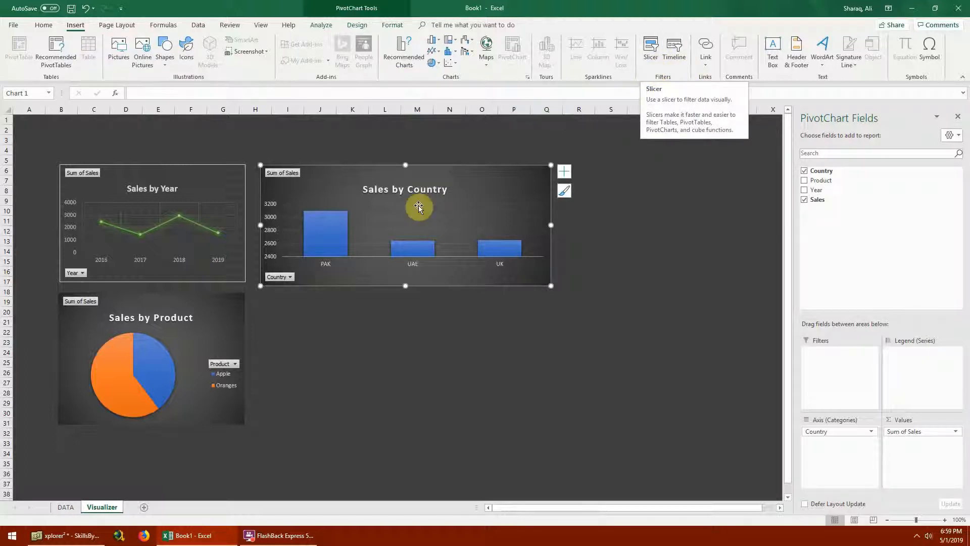
left_click(650, 58)
left_click_drag(373, 175, 518, 202)
left_click(504, 221)
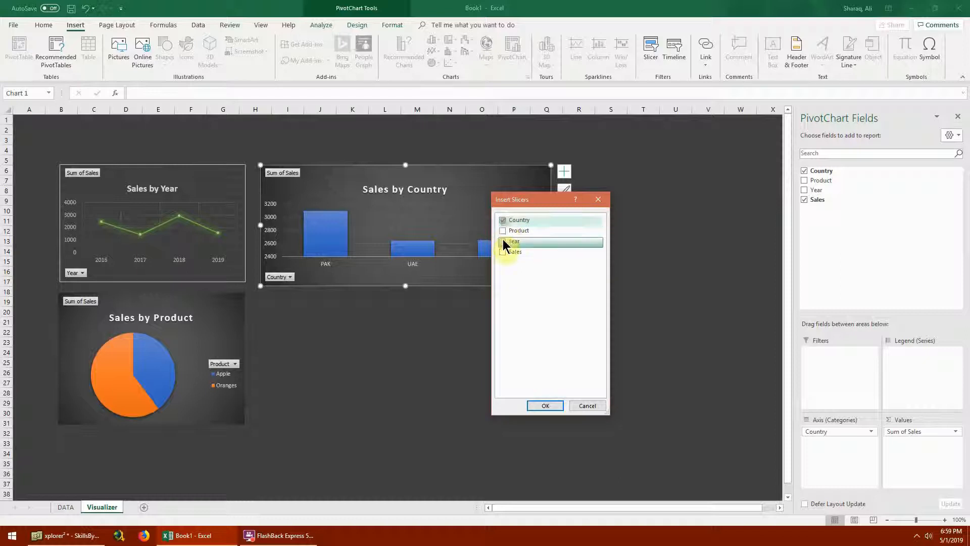
left_click(504, 231)
left_click(503, 243)
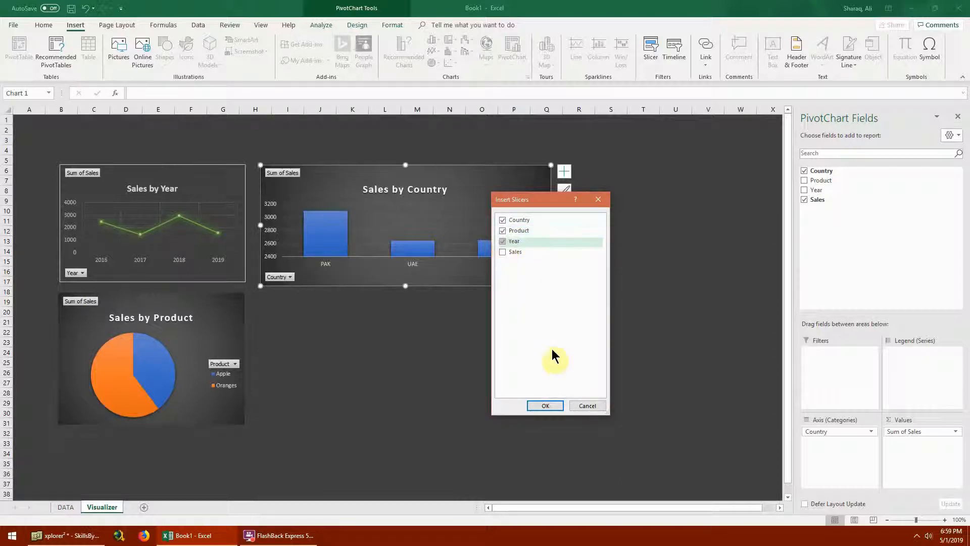
left_click(556, 408)
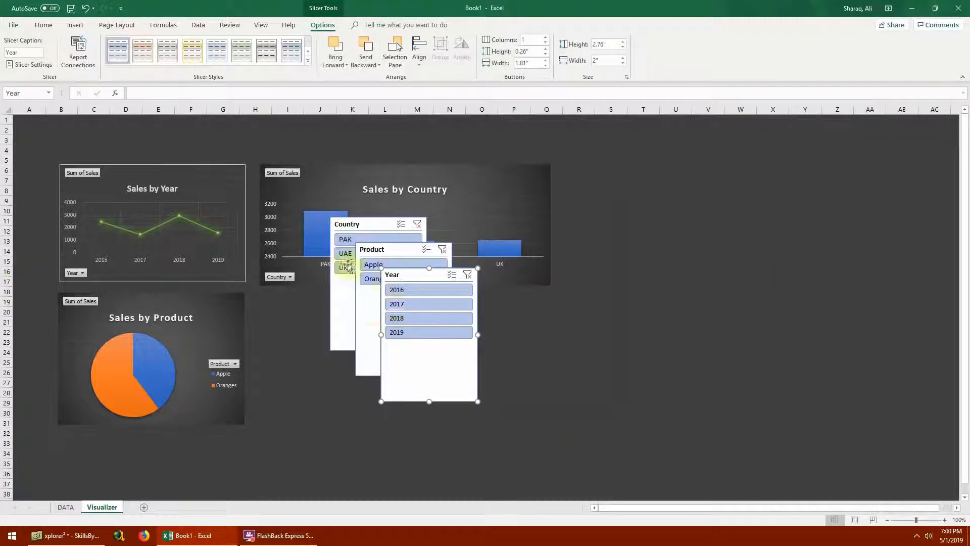
- Line up the Country, Product and Year slicers in a row below the Sales by Country chart, shortening each to about 2.1" high
left_click_drag(449, 291, 531, 310)
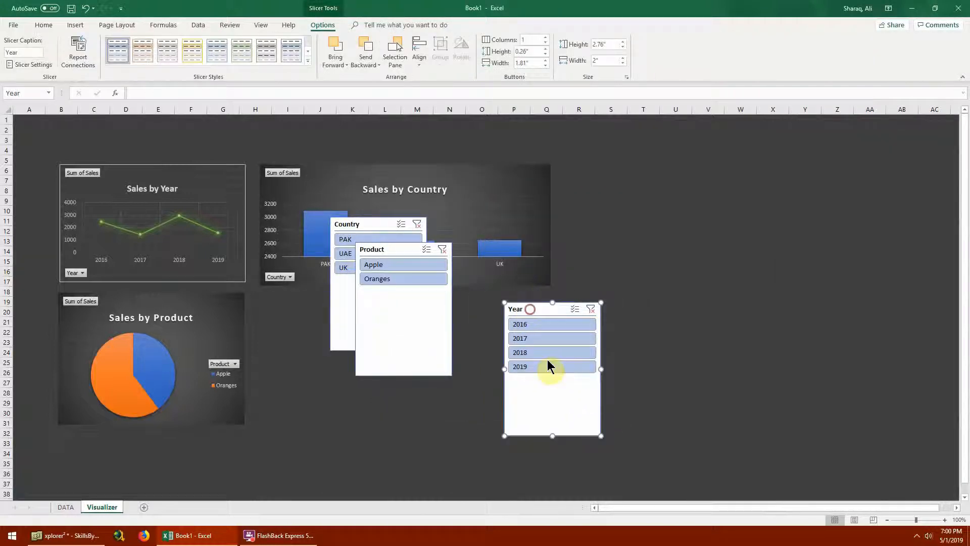
left_click_drag(551, 437, 553, 405)
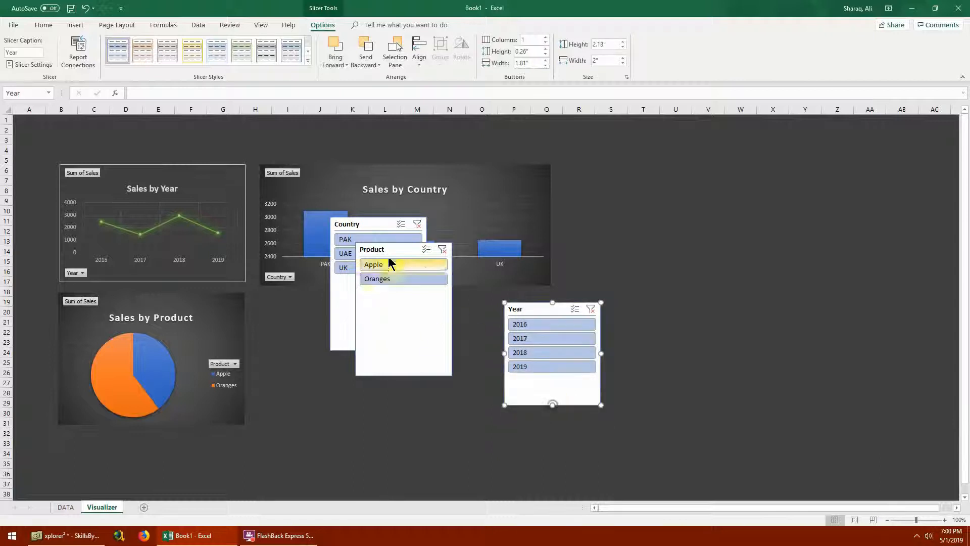
left_click_drag(390, 249, 430, 314)
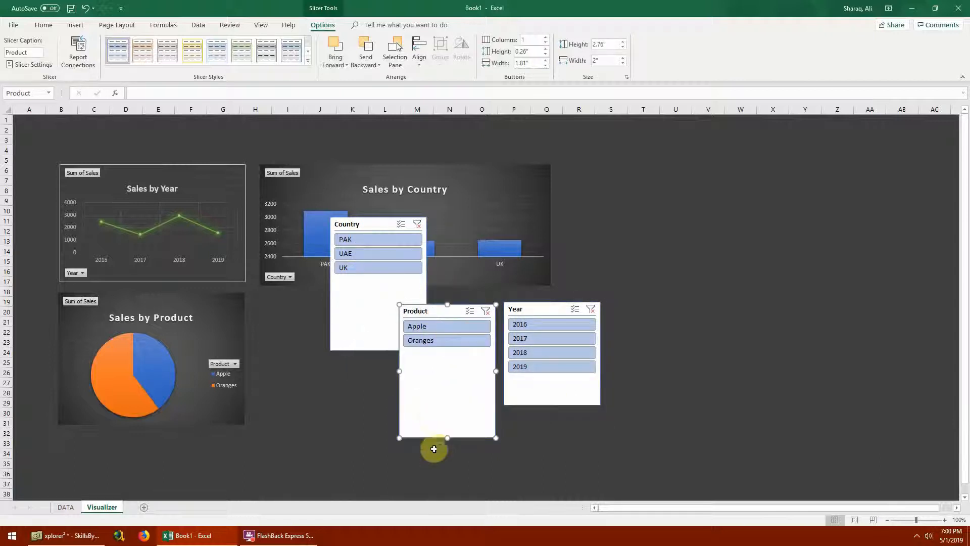
left_click_drag(447, 442, 458, 404)
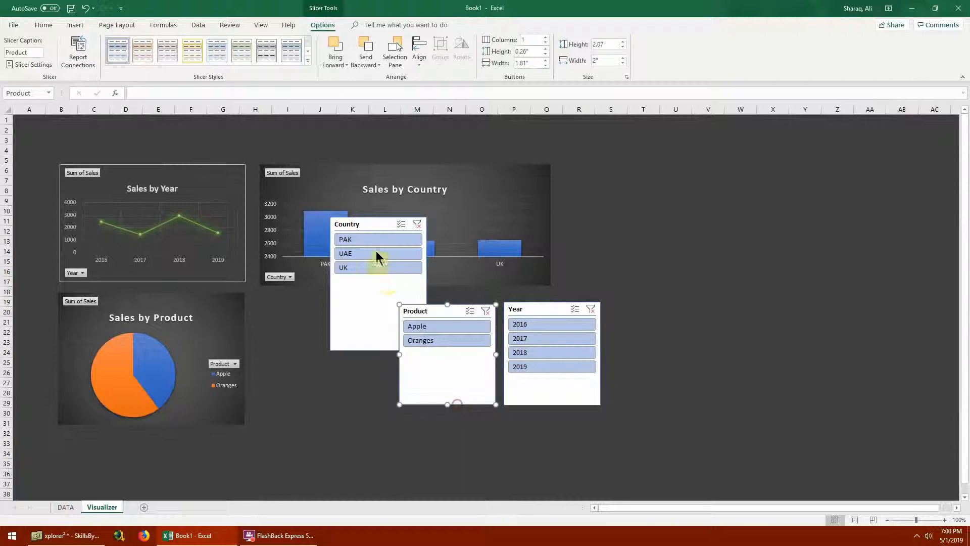
left_click_drag(375, 223, 330, 309)
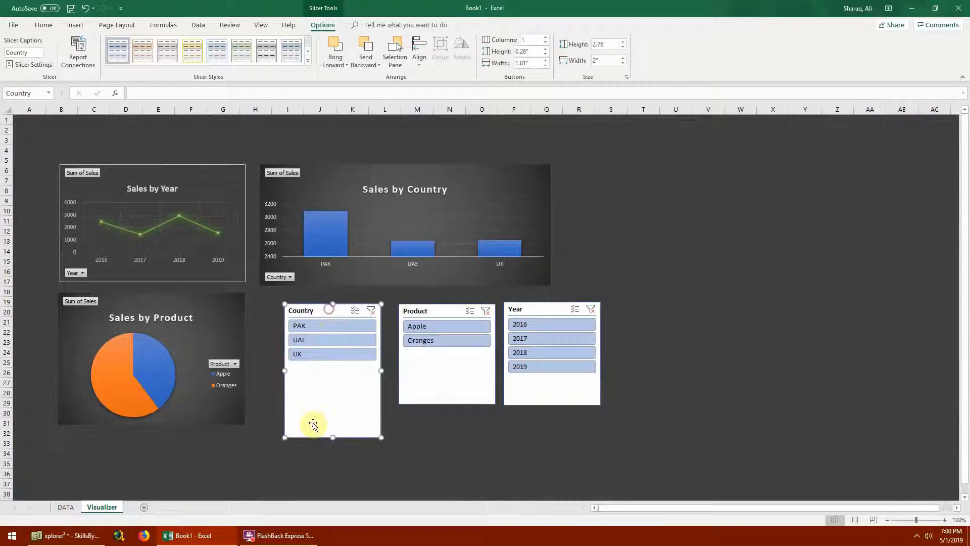
left_click_drag(334, 438, 332, 402)
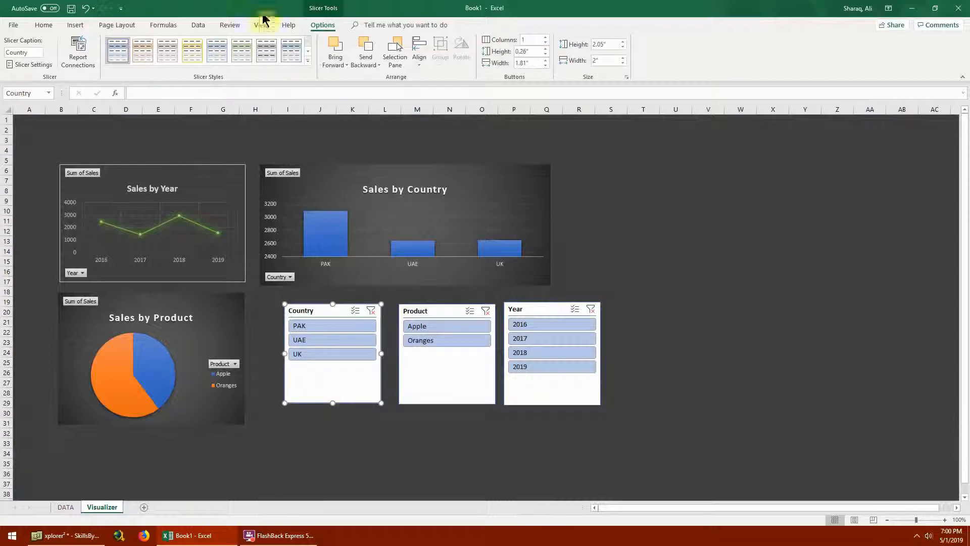
- Apply solid slicer styles: blue for the Country slicer, orange for Product and green for Year
left_click(309, 66)
left_click(115, 108)
left_click(461, 383)
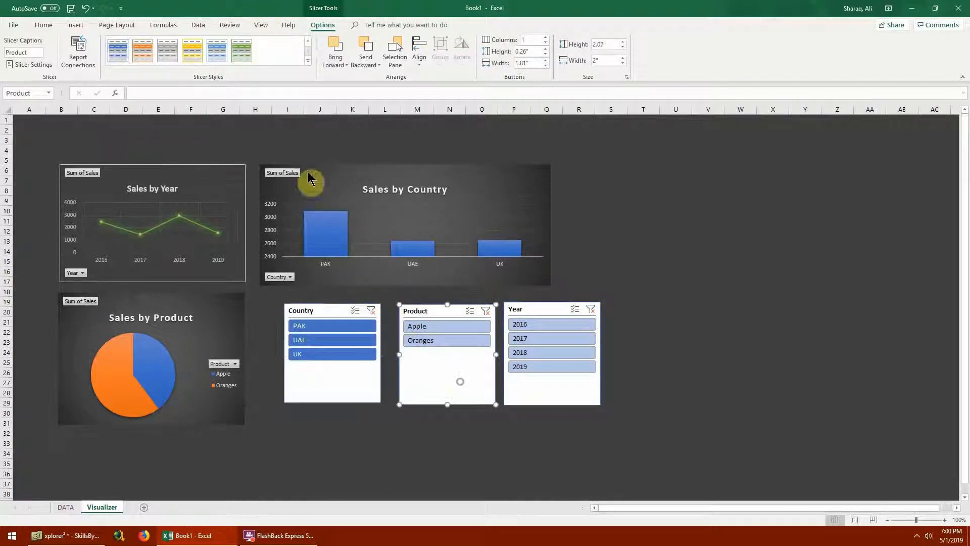
left_click(308, 62)
left_click(141, 99)
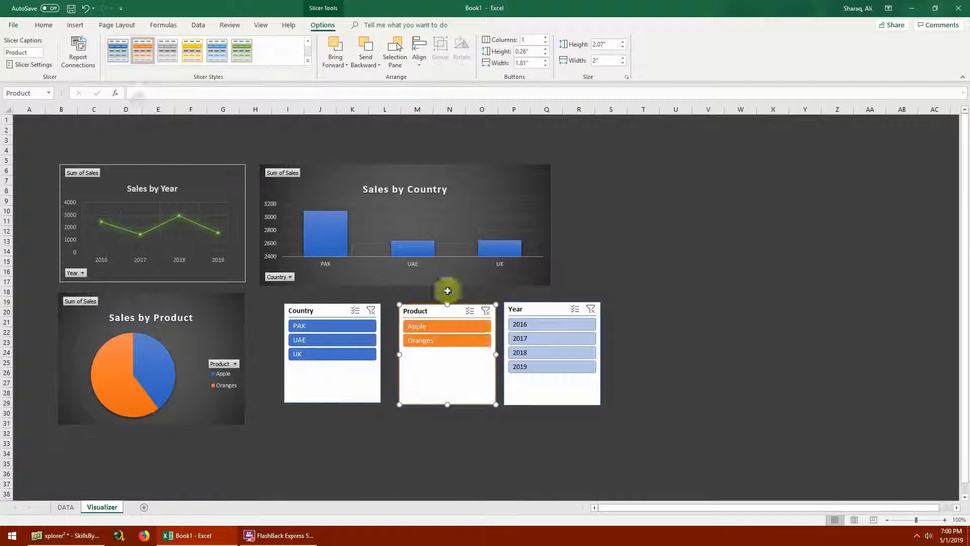
left_click(538, 389)
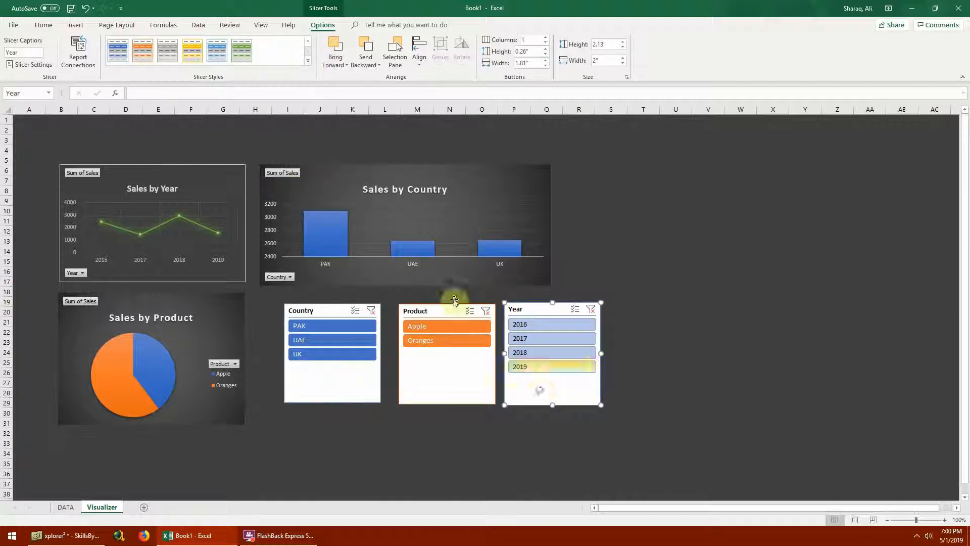
left_click(311, 66)
left_click(238, 104)
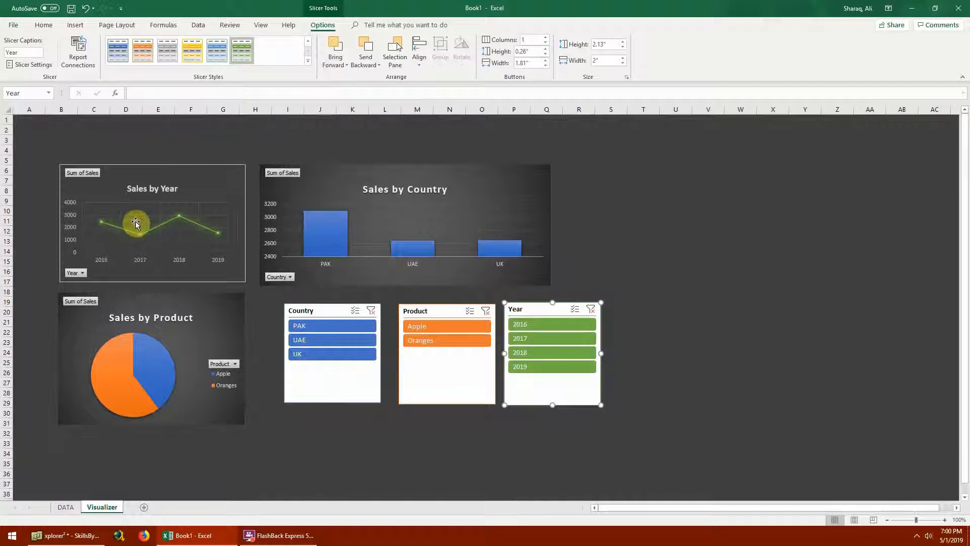
- Test the Year slicer on the charts by filtering to 2018, 2016 and 2018 again
left_click(450, 393)
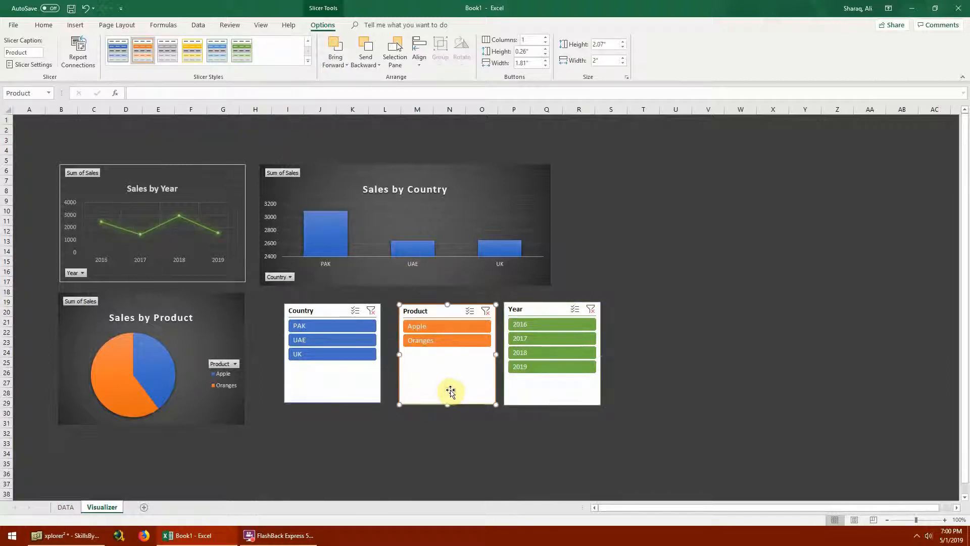
left_click(536, 352)
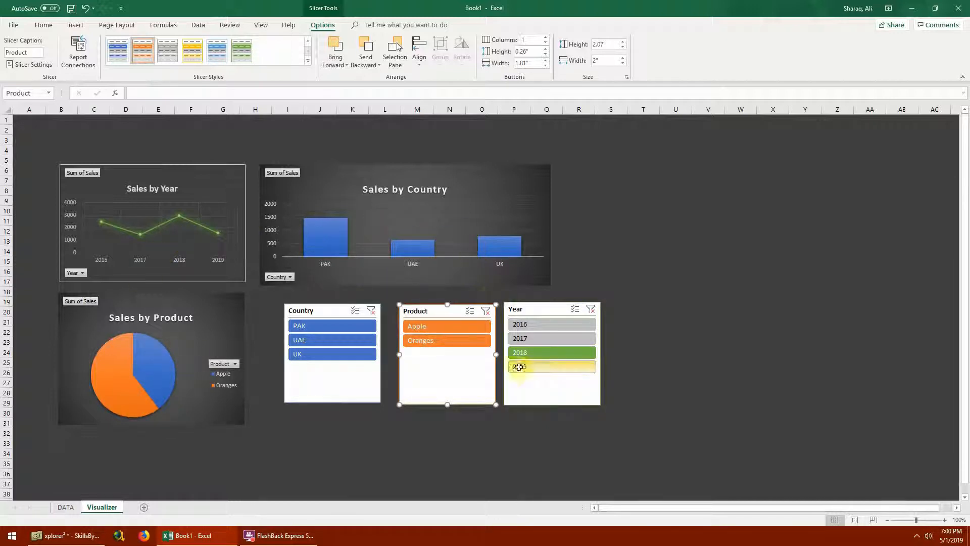
left_click(539, 327)
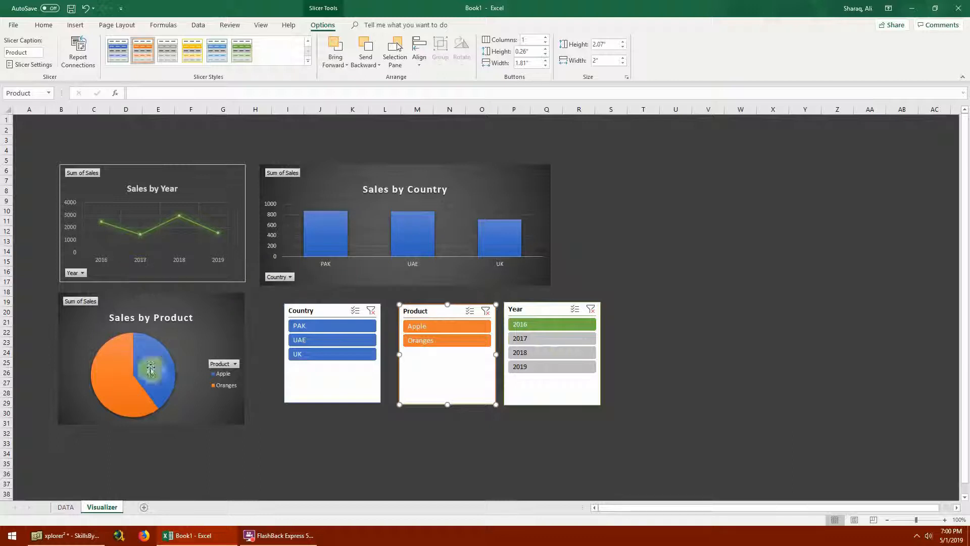
left_click(559, 354)
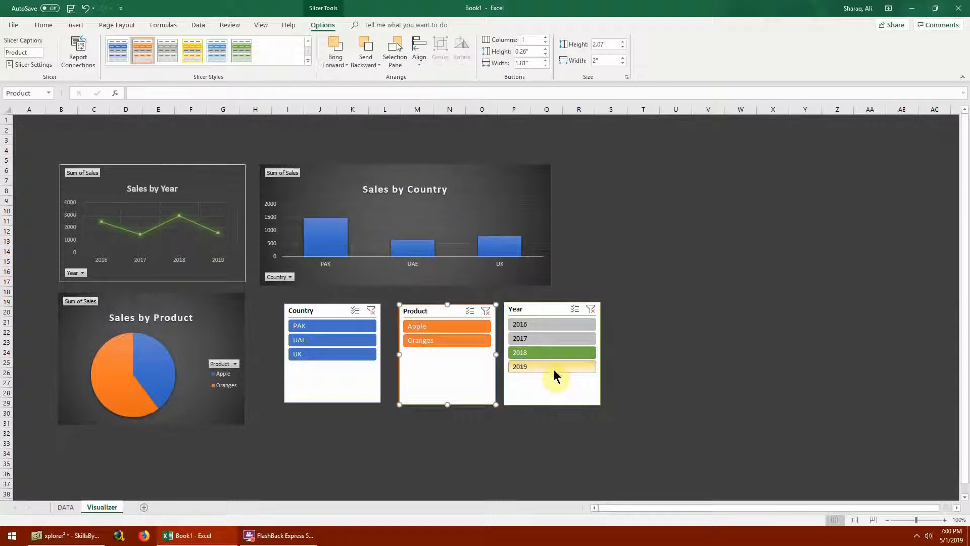
left_click(553, 390)
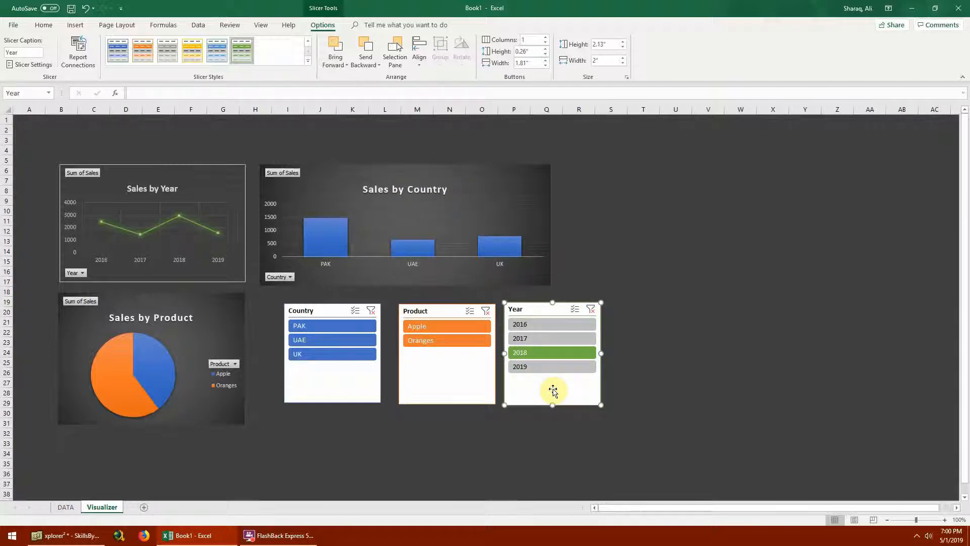
- Switch the Year slicer through 2016 and 2018 to 2019, and filter the Country slicer to PAK
left_click(537, 326)
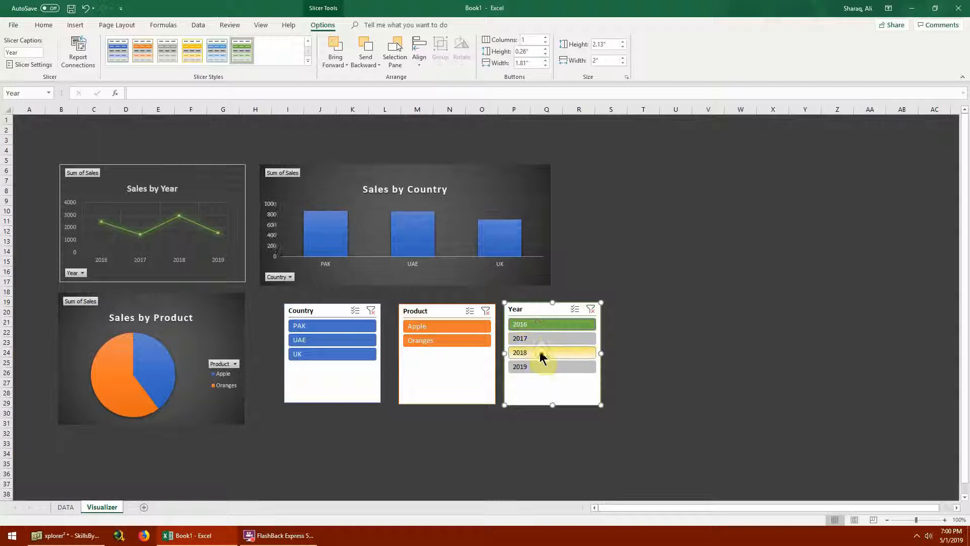
left_click(540, 355)
left_click(532, 366)
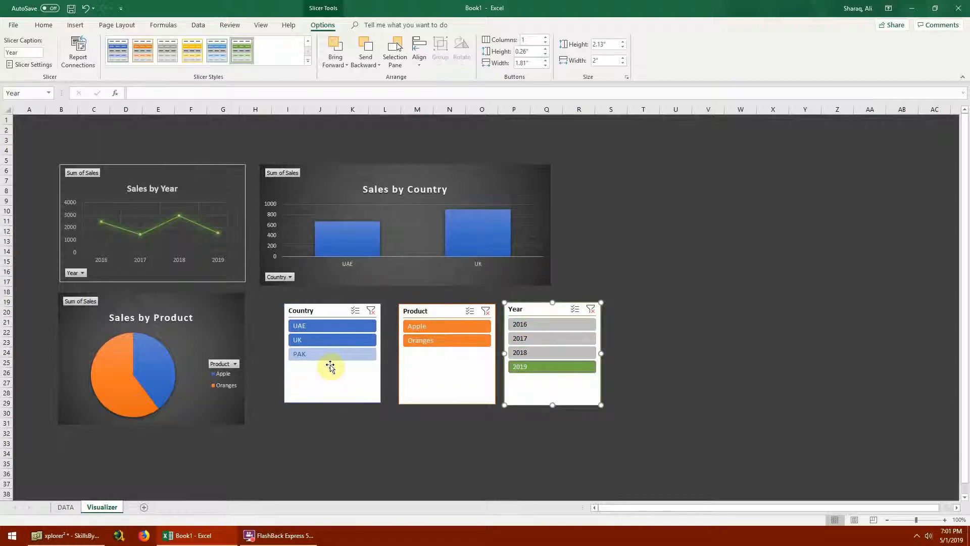
left_click(331, 356)
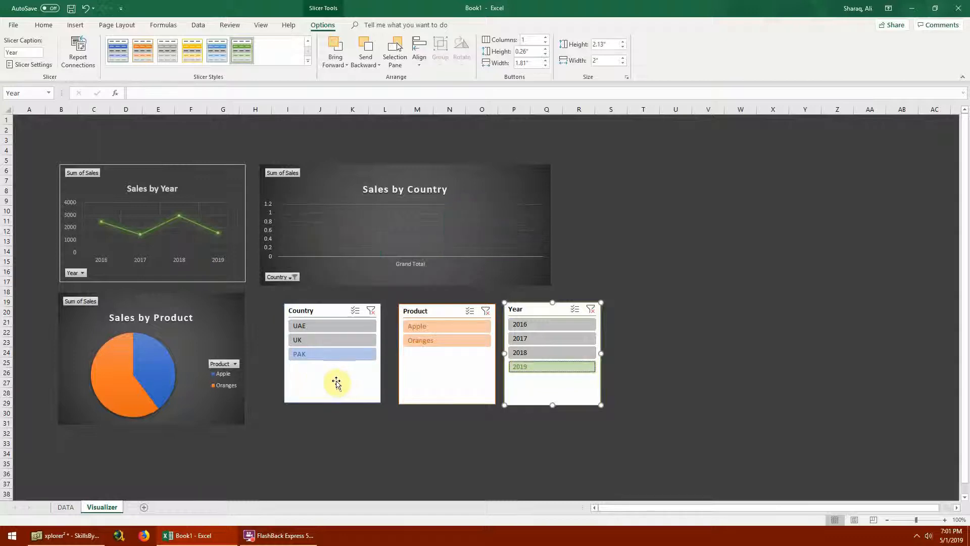
- Filter the Country slicer to UK and the Product slicer to Apple, and switch Country to UAE
left_click(336, 340)
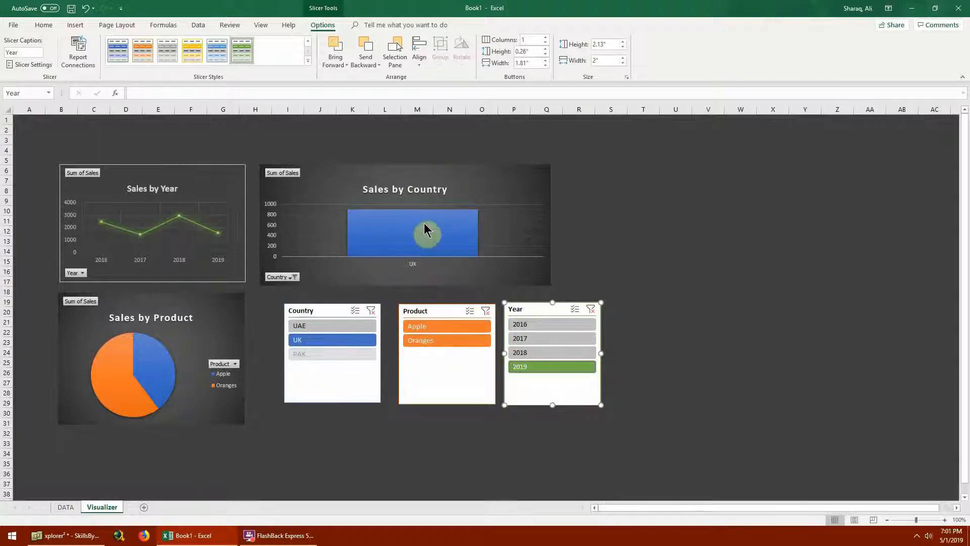
left_click(454, 327)
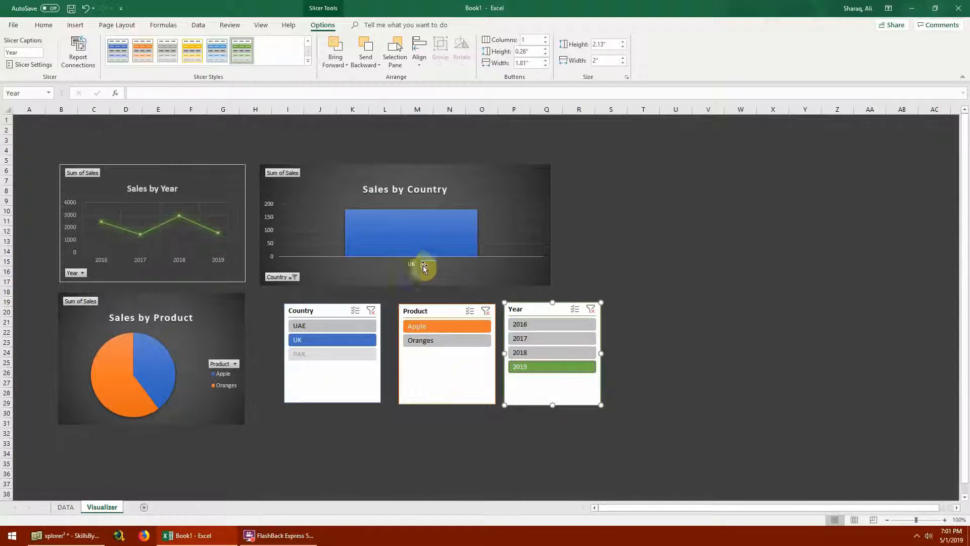
left_click(325, 327)
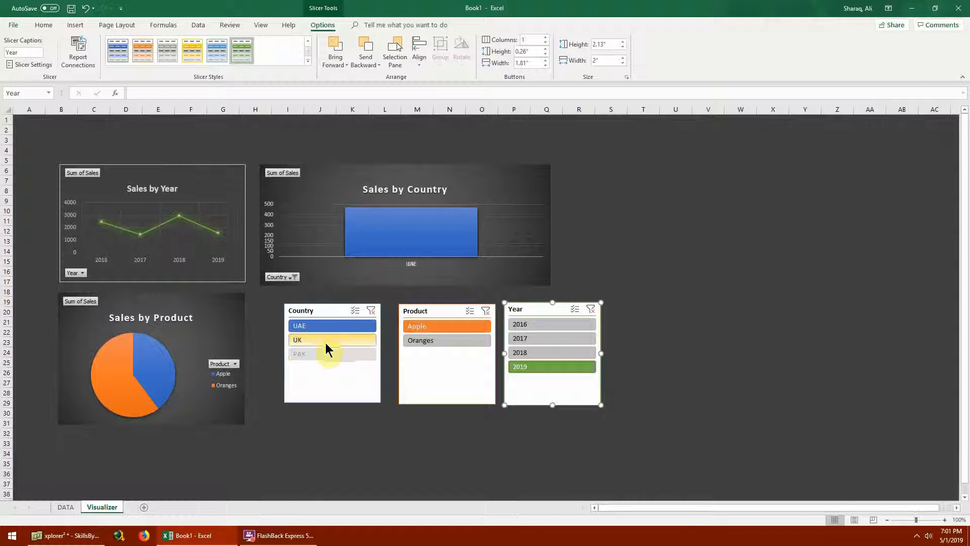
- Multi-select UAE and UK in the Country slicer with PAK excluded, and switch the Year slicer through 2018 to 2016
left_click(326, 340, "ctrl")
left_click(325, 355, "ctrl")
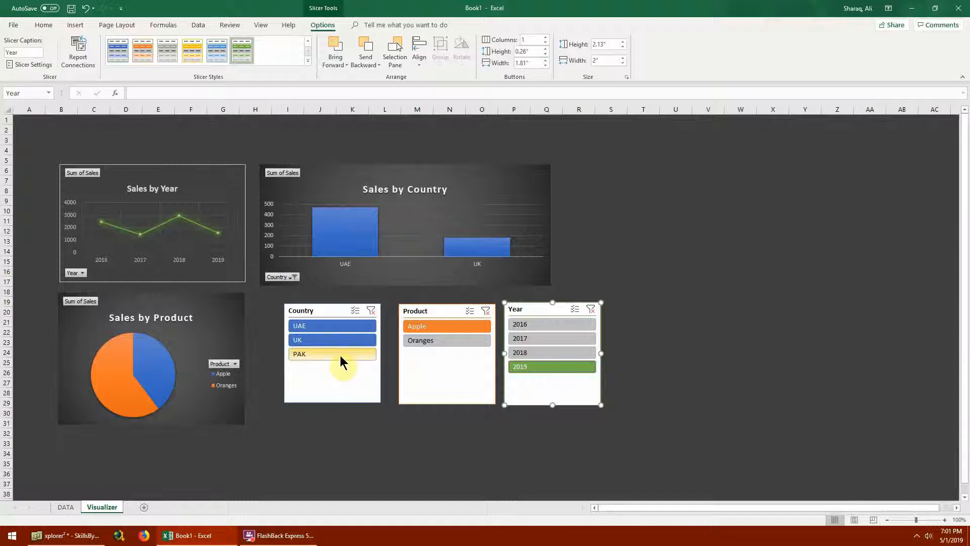
left_click(334, 372)
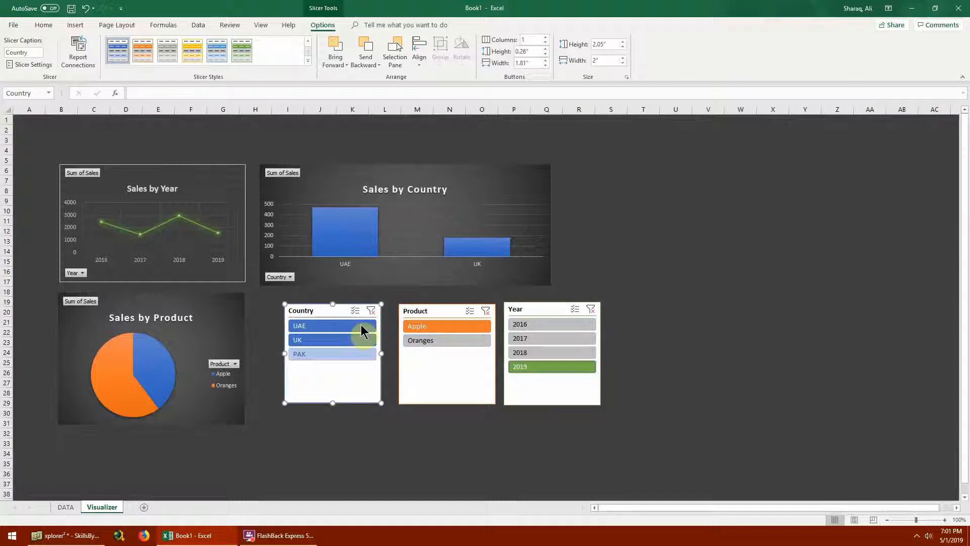
left_click(328, 355)
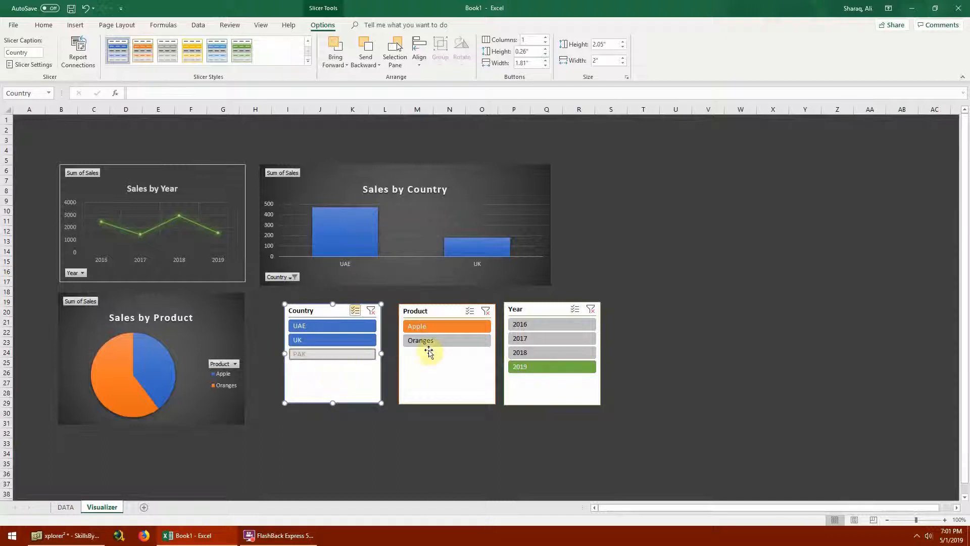
left_click(533, 339)
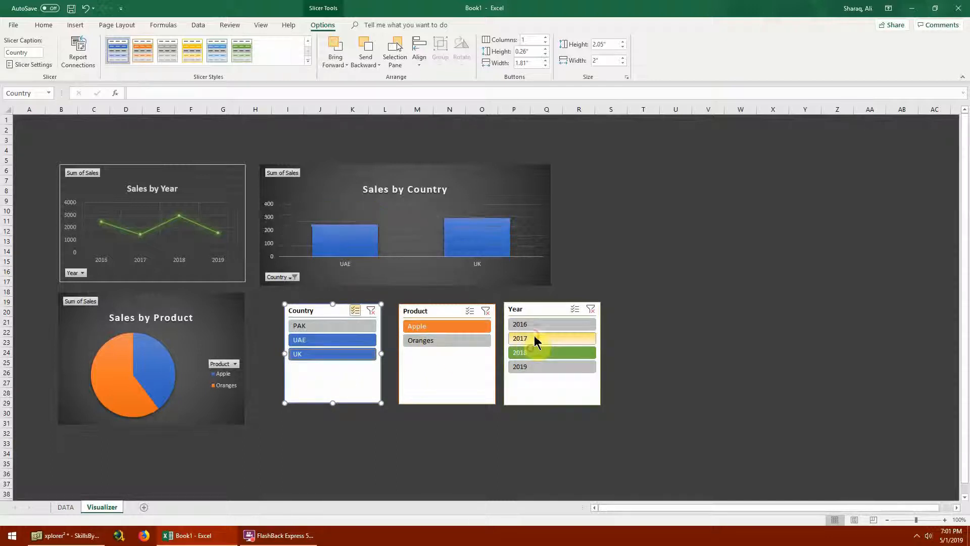
left_click(535, 329)
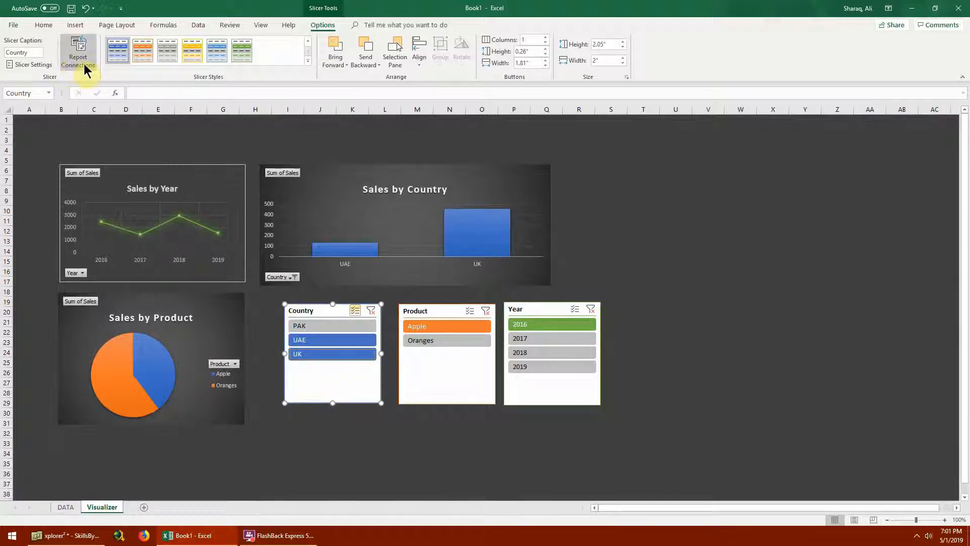
- Open the report connections of the Country slicer
right_click(334, 388)
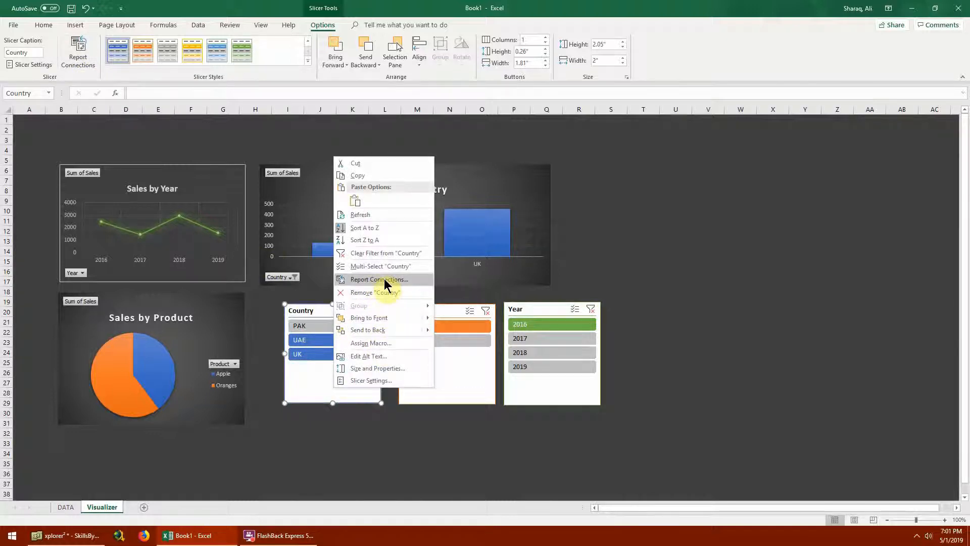
left_click(79, 60)
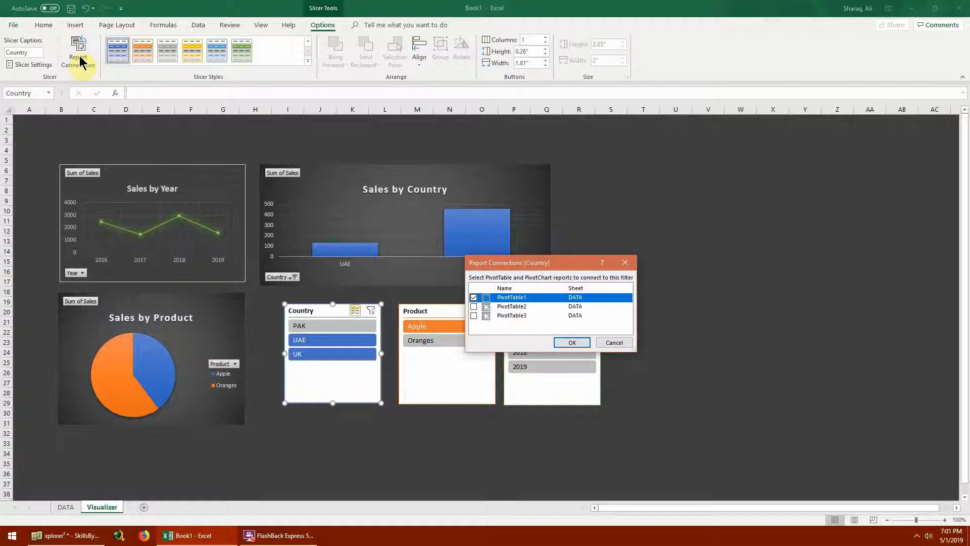